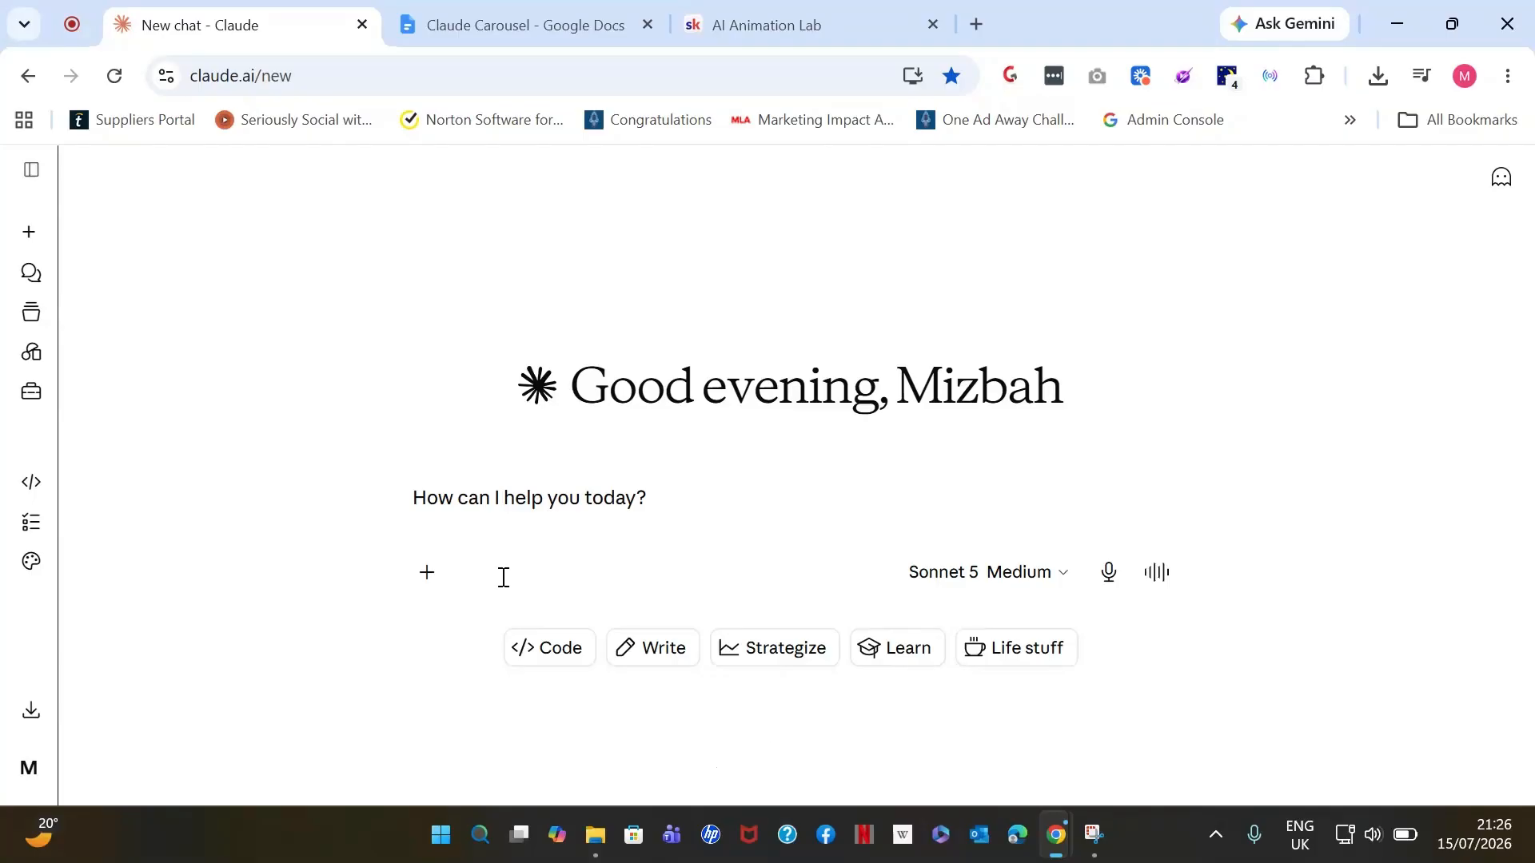
- Open Claude Design and ready its prompt field for a new project description
click(32, 563)
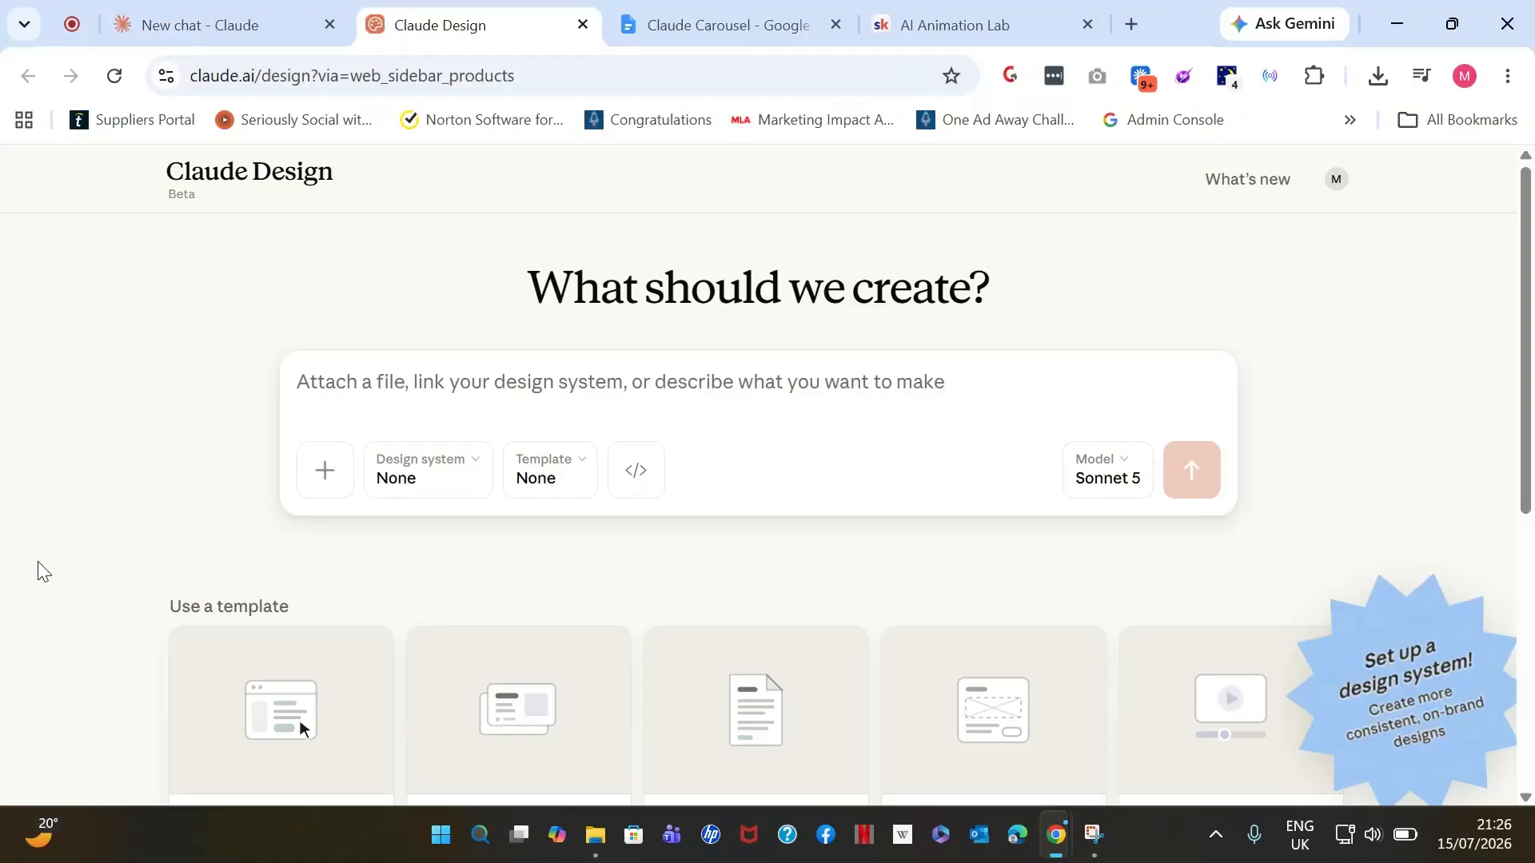
click(332, 390)
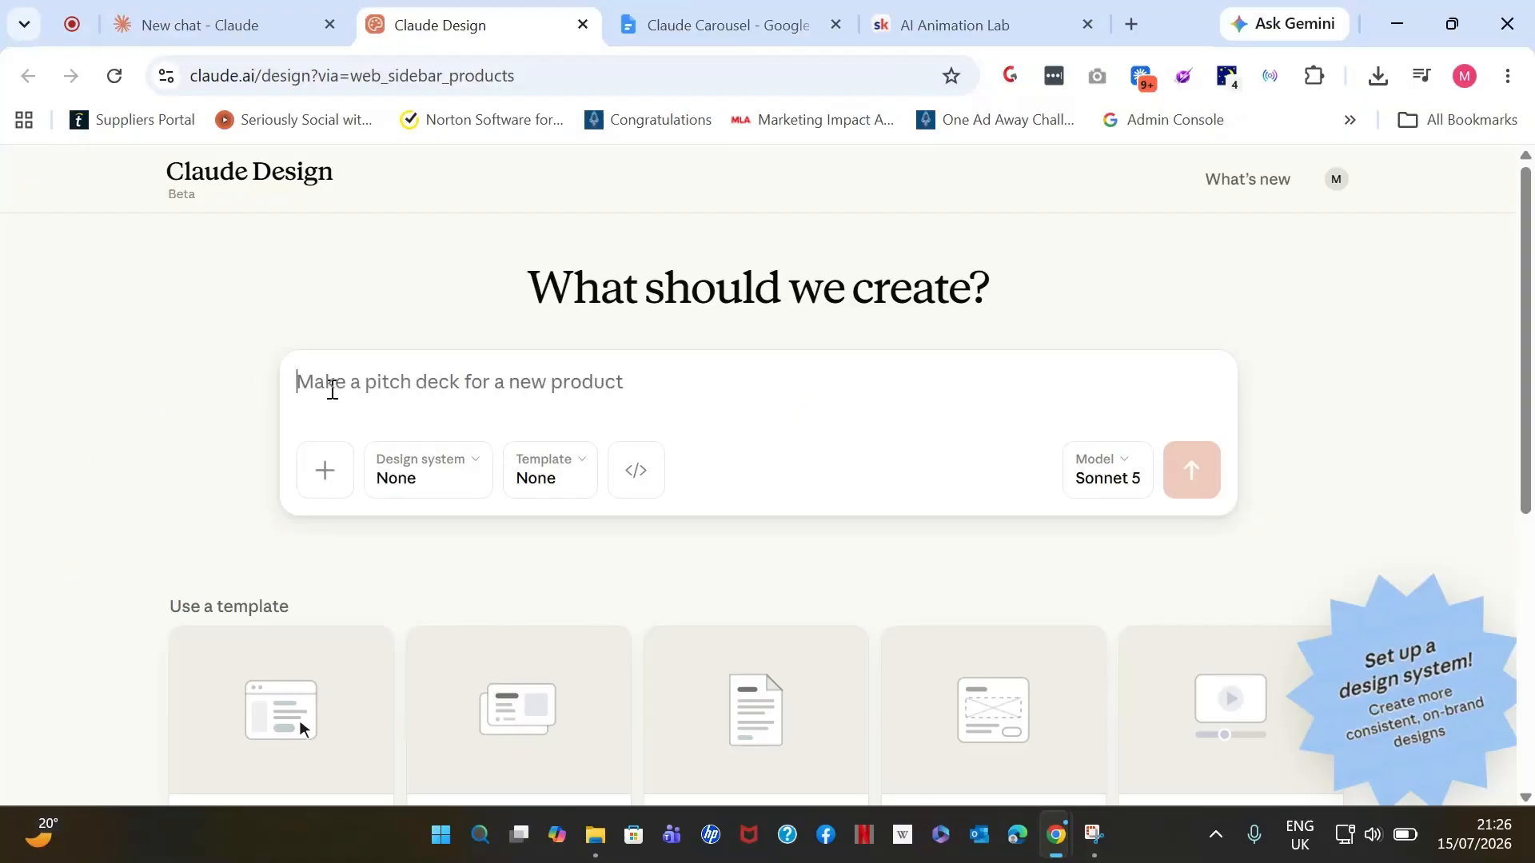
- Switch to the Claude Carousel document in Google Docs and examine Prompt #1's topic, slide count and slide 1 hook
click(727, 28)
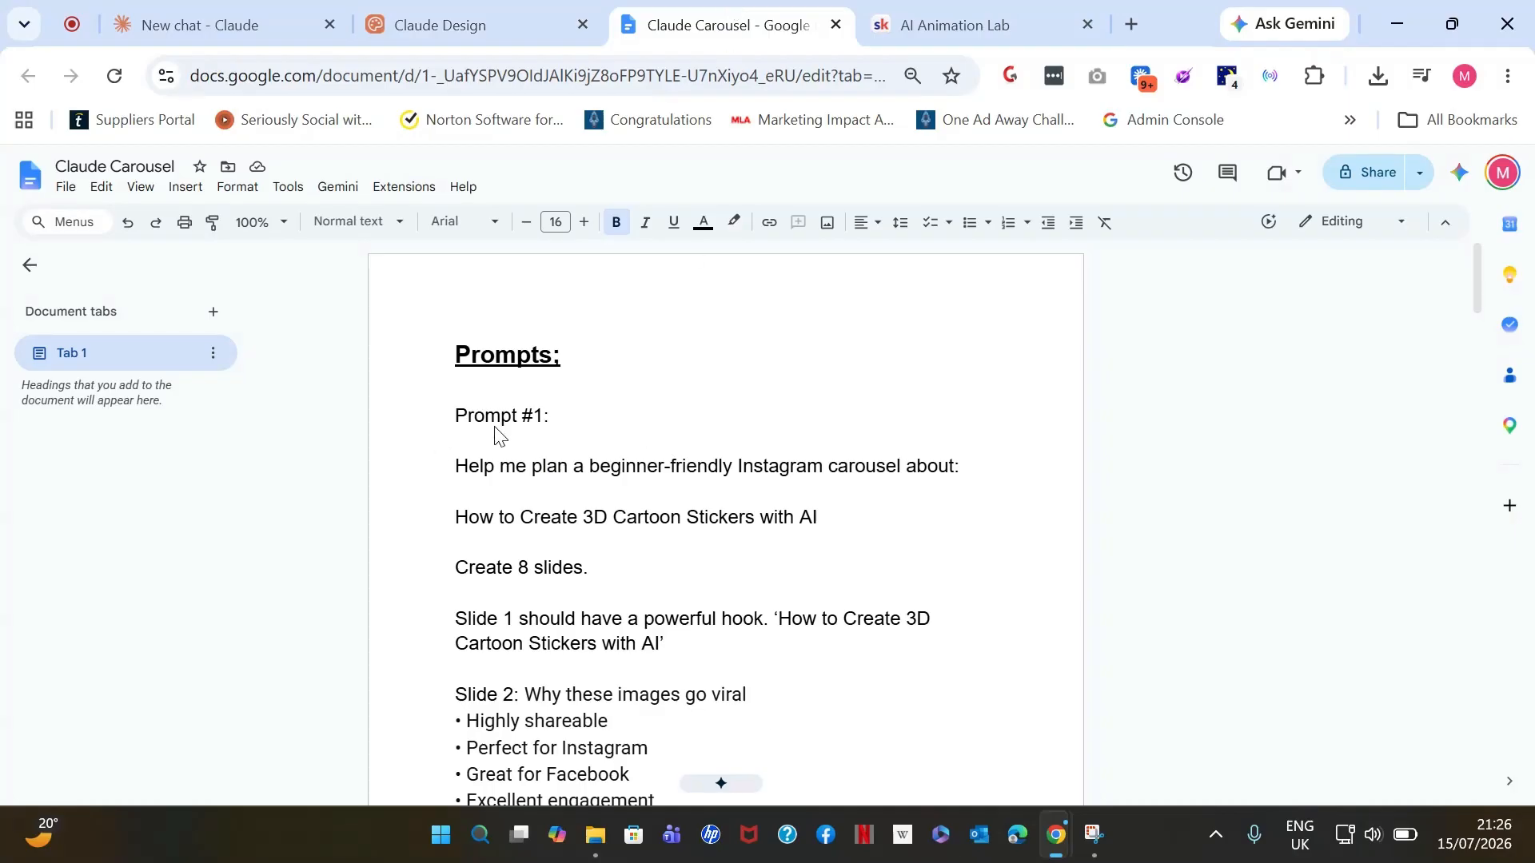
scroll(549, 471, down, 1)
scroll(549, 471, down, 1)
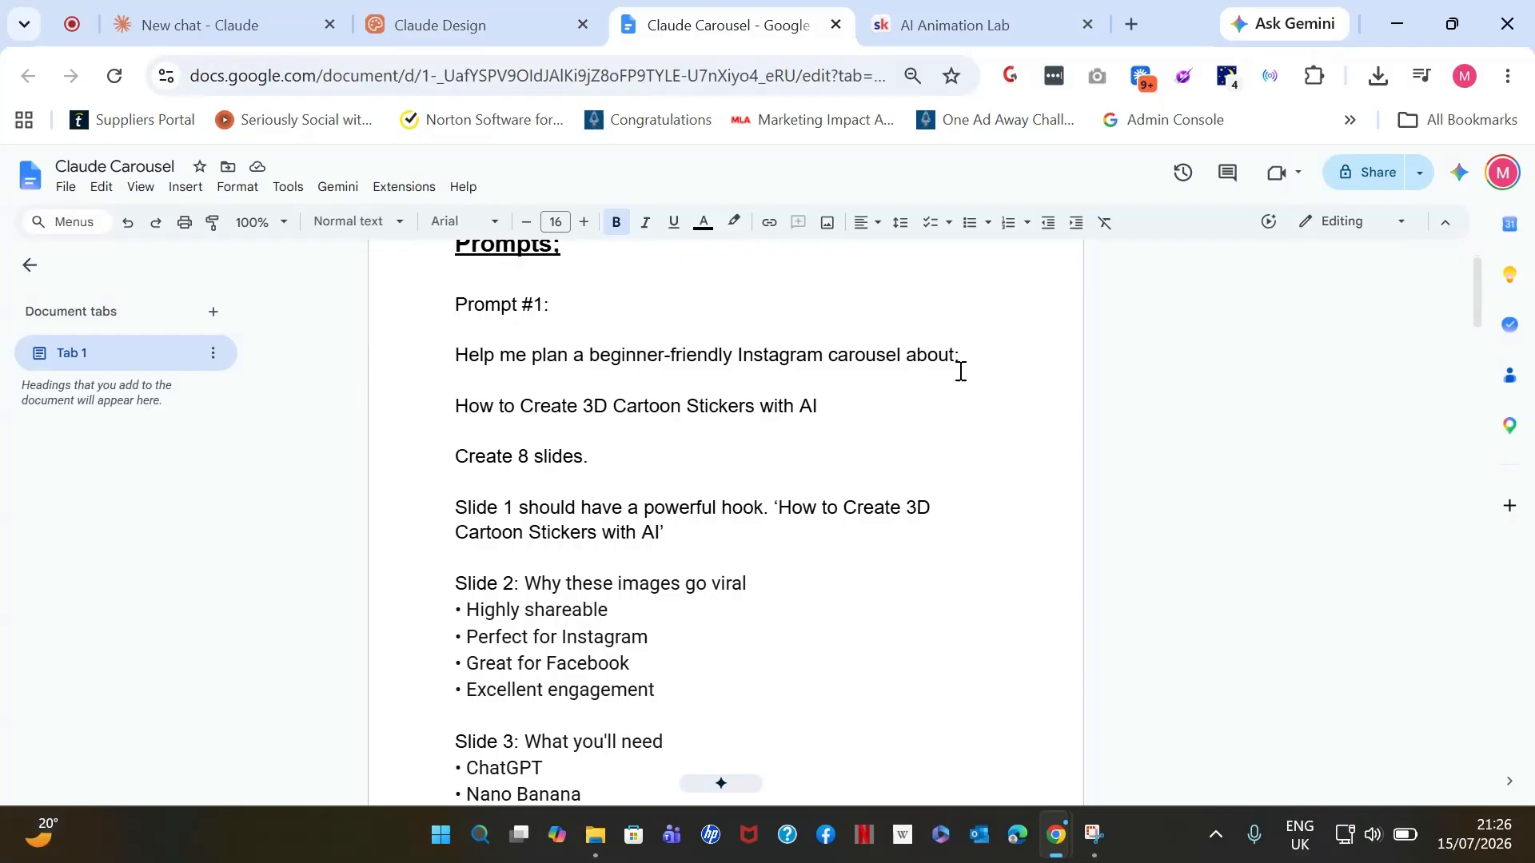
drag(828, 409, 456, 409)
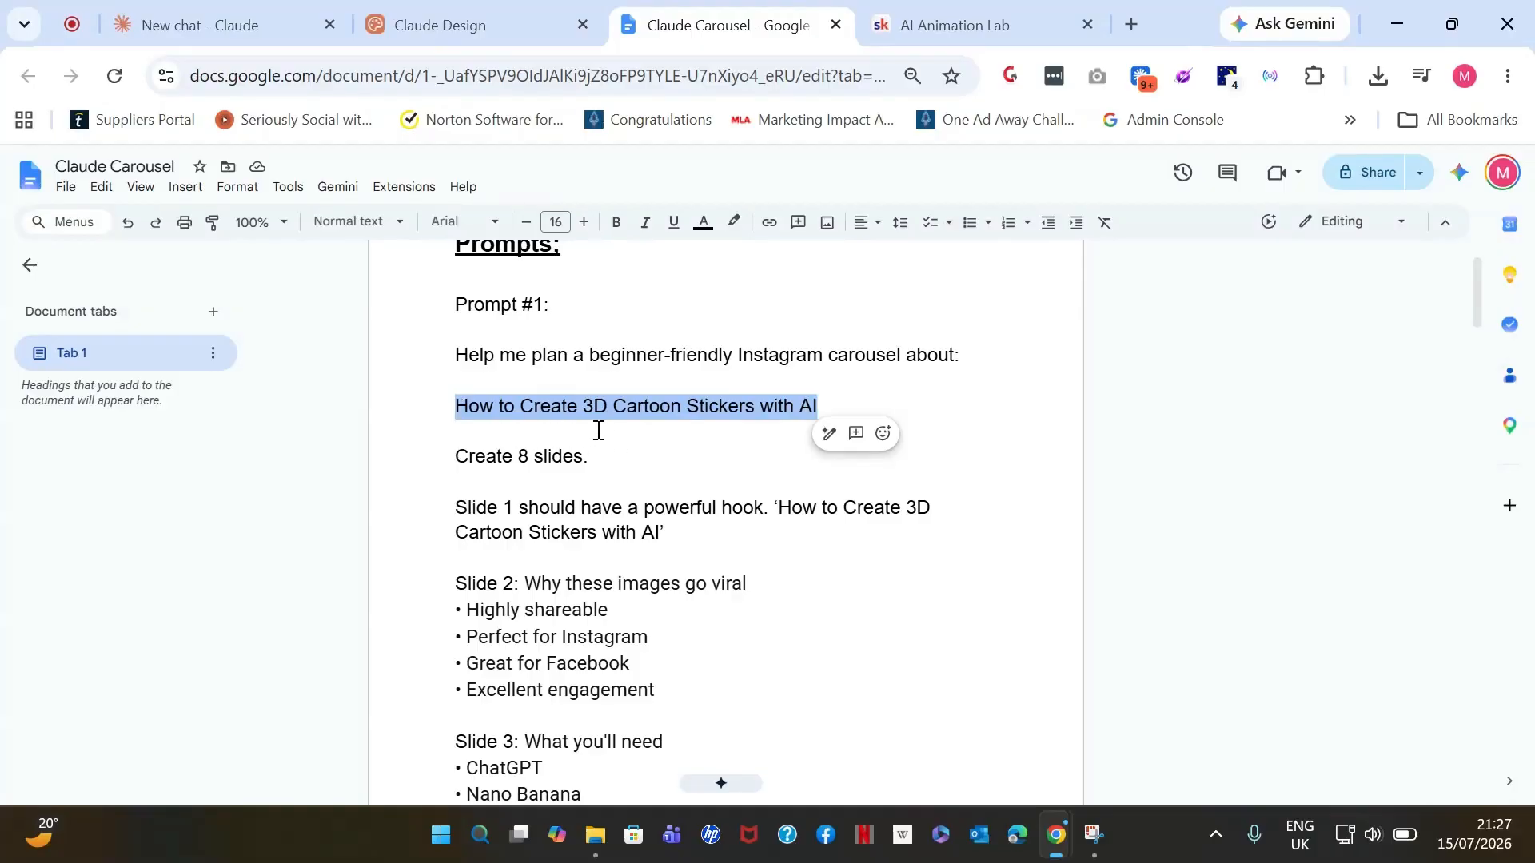
click(732, 450)
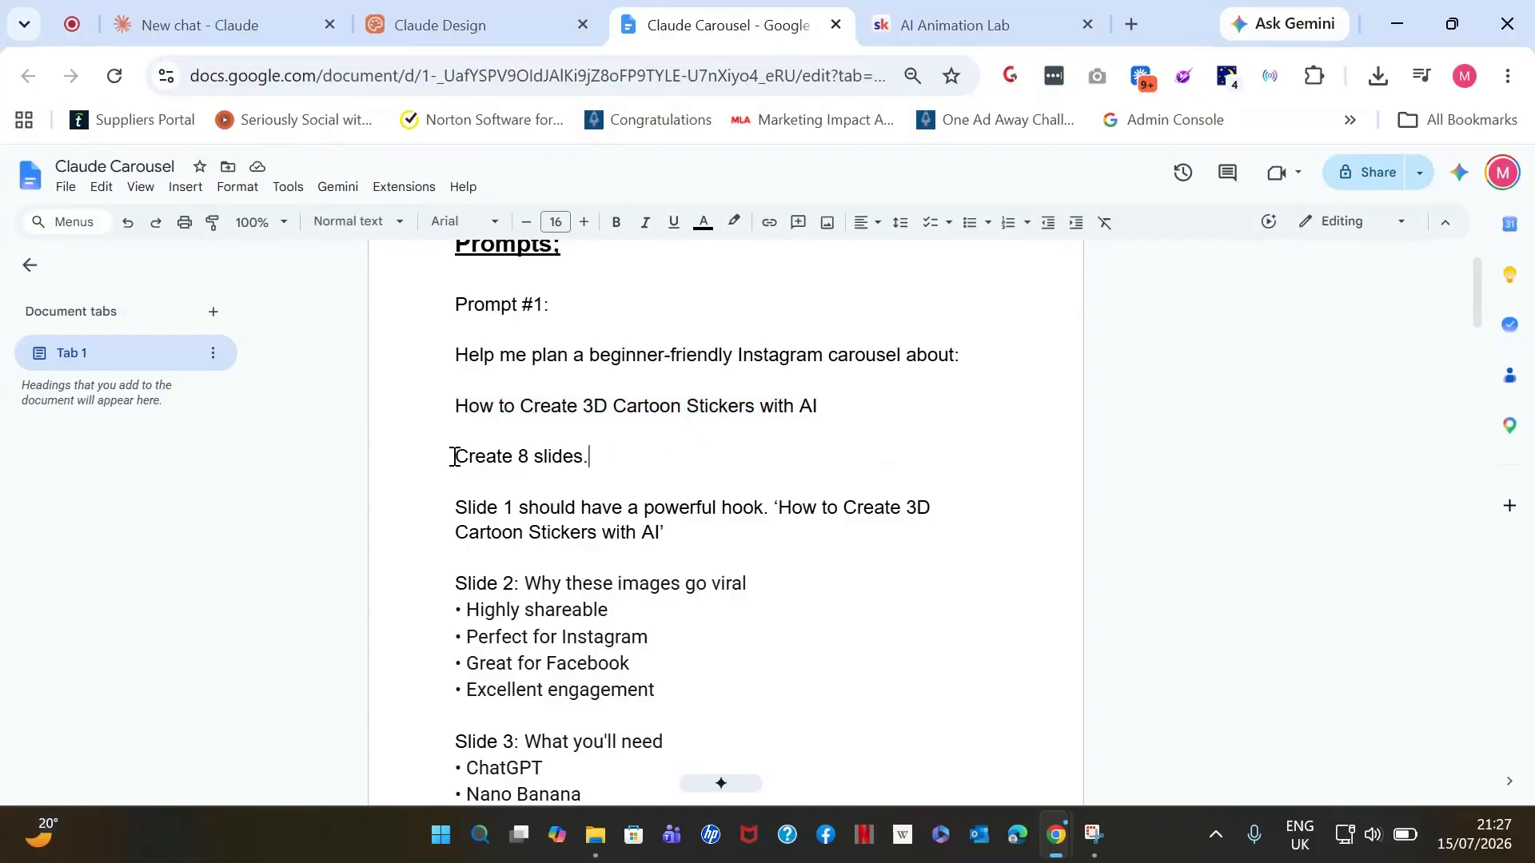
drag(453, 457, 590, 459)
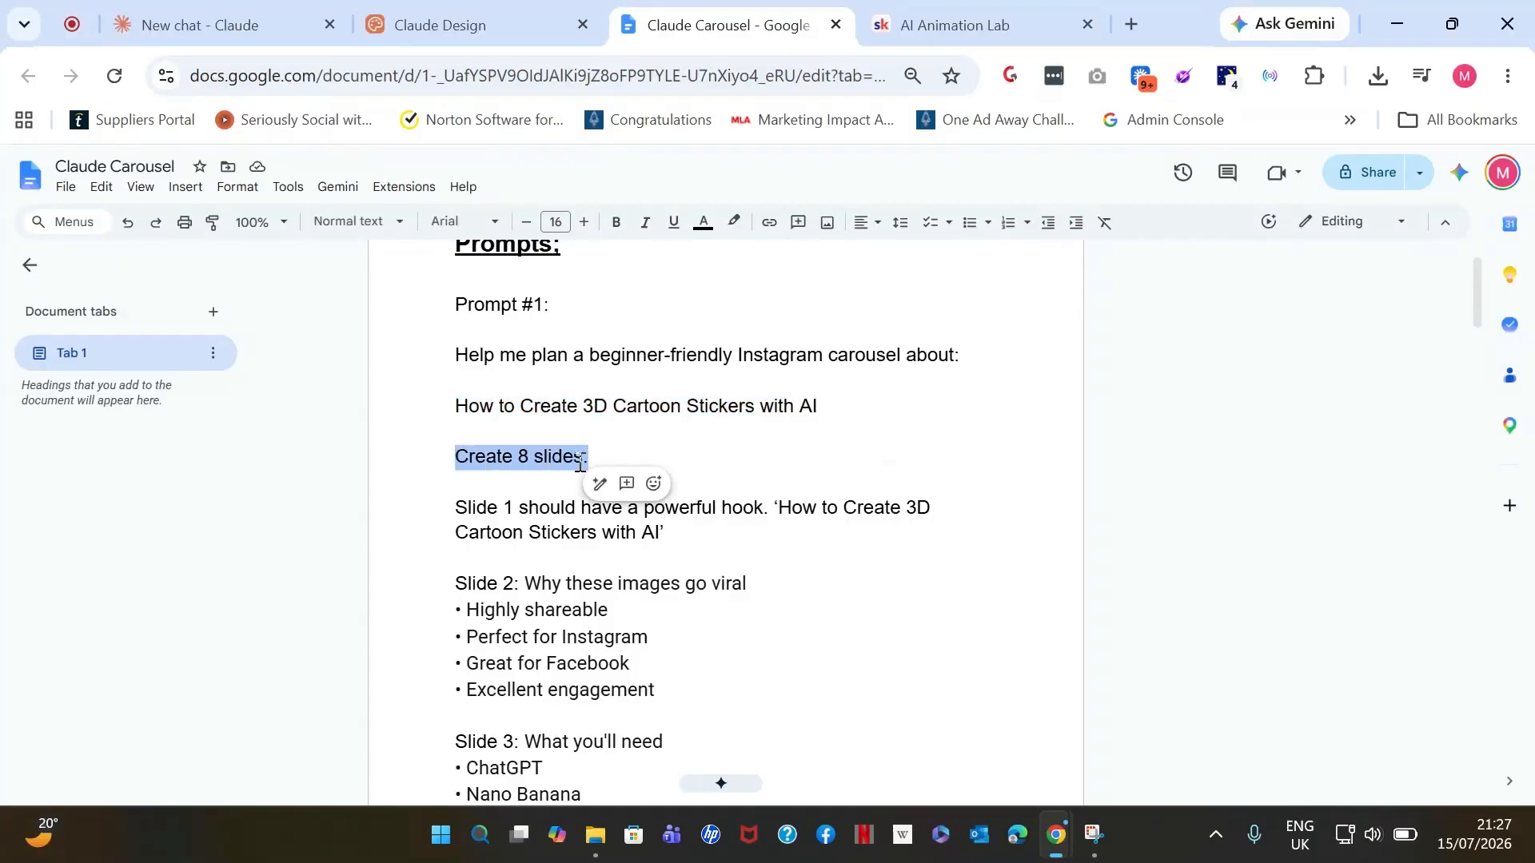
click(529, 456)
double_click(525, 457)
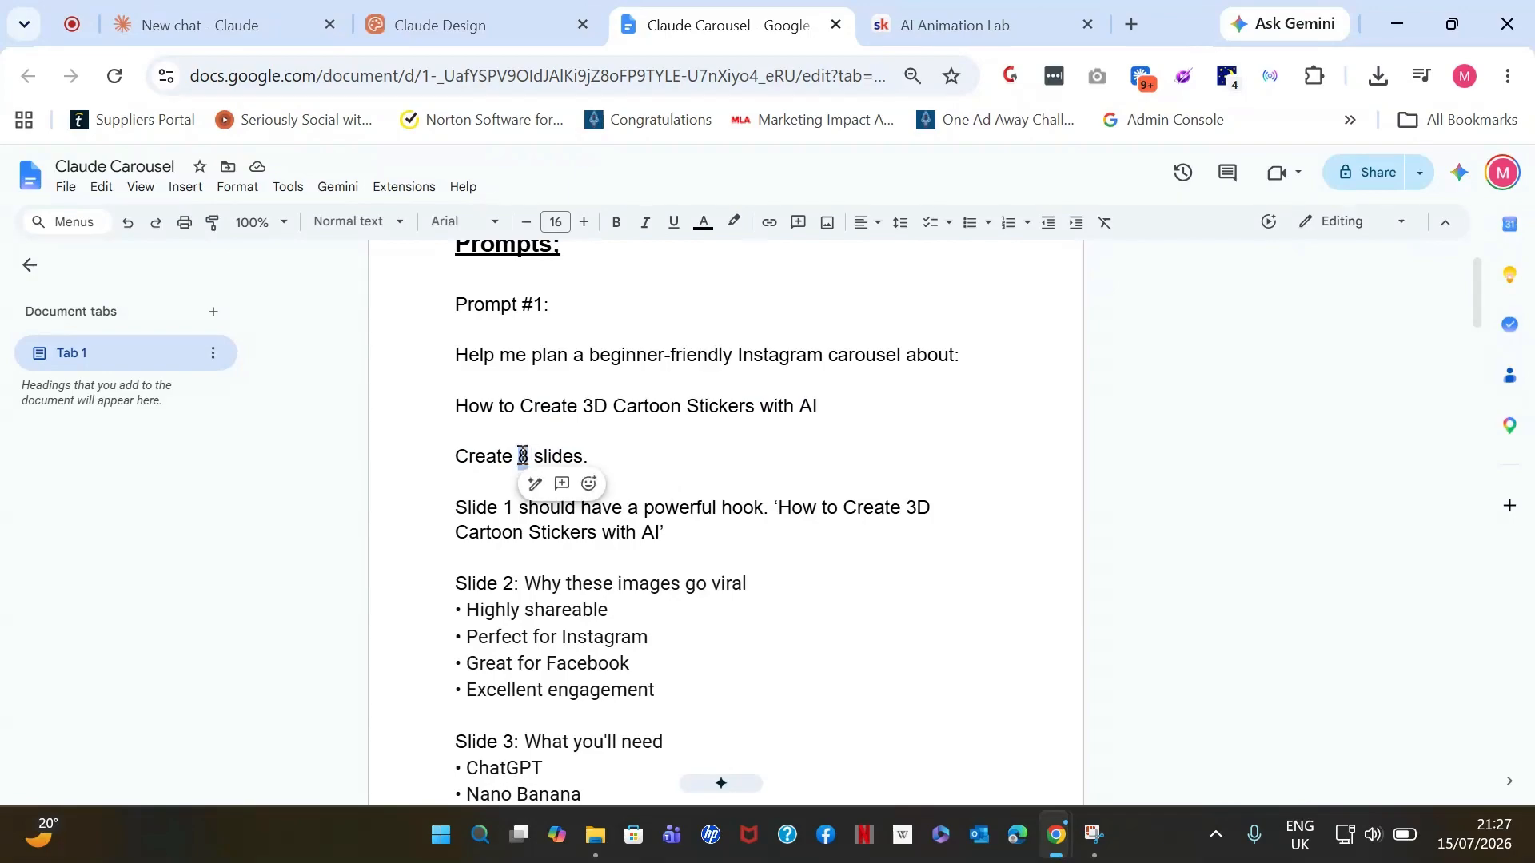
click(685, 535)
scroll(680, 527, down, 2)
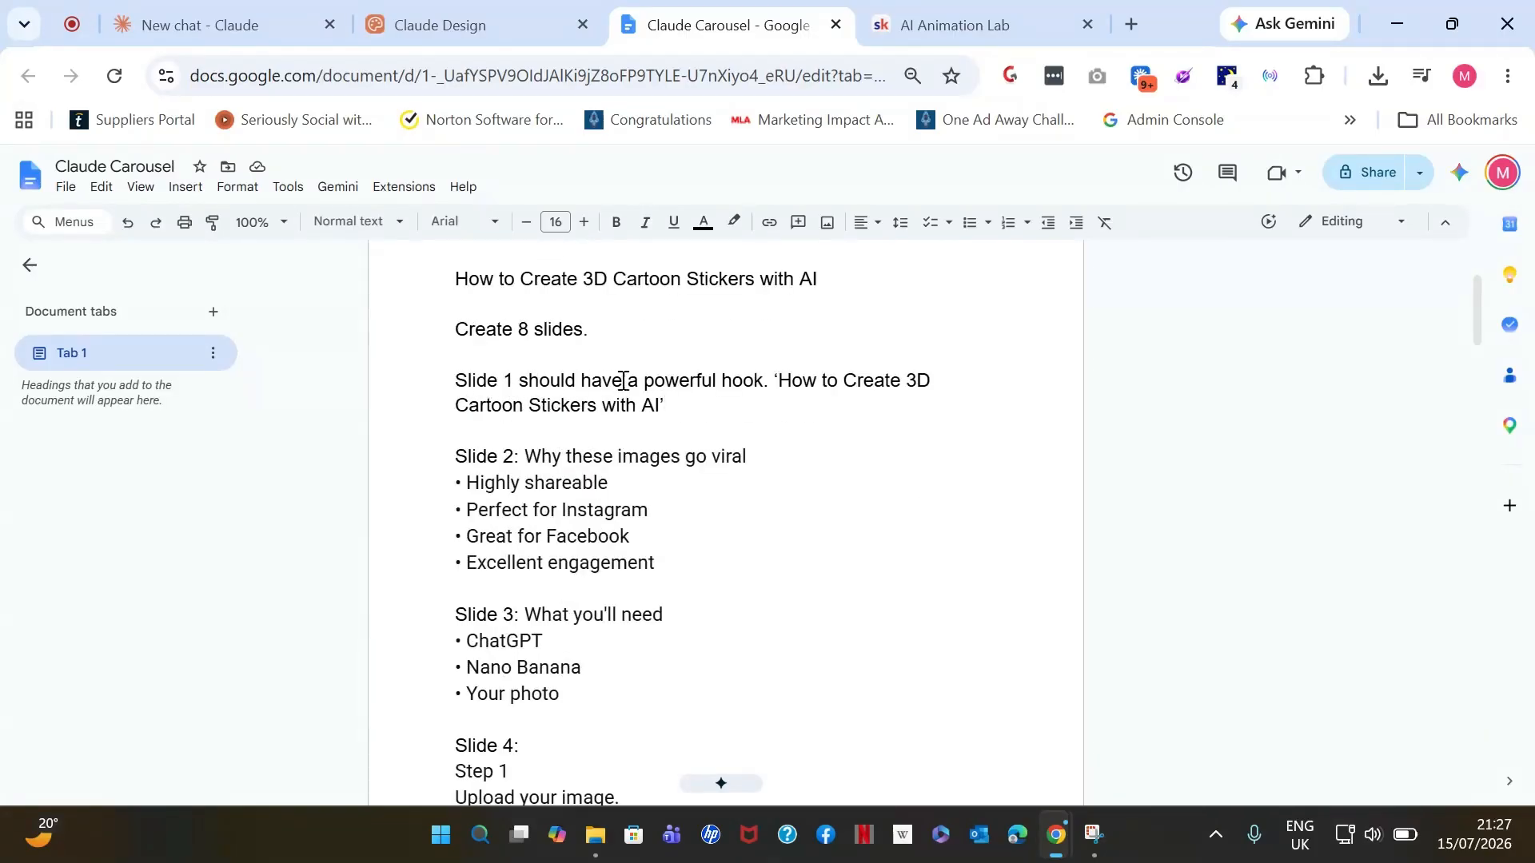
drag(771, 381, 931, 403)
click(795, 397)
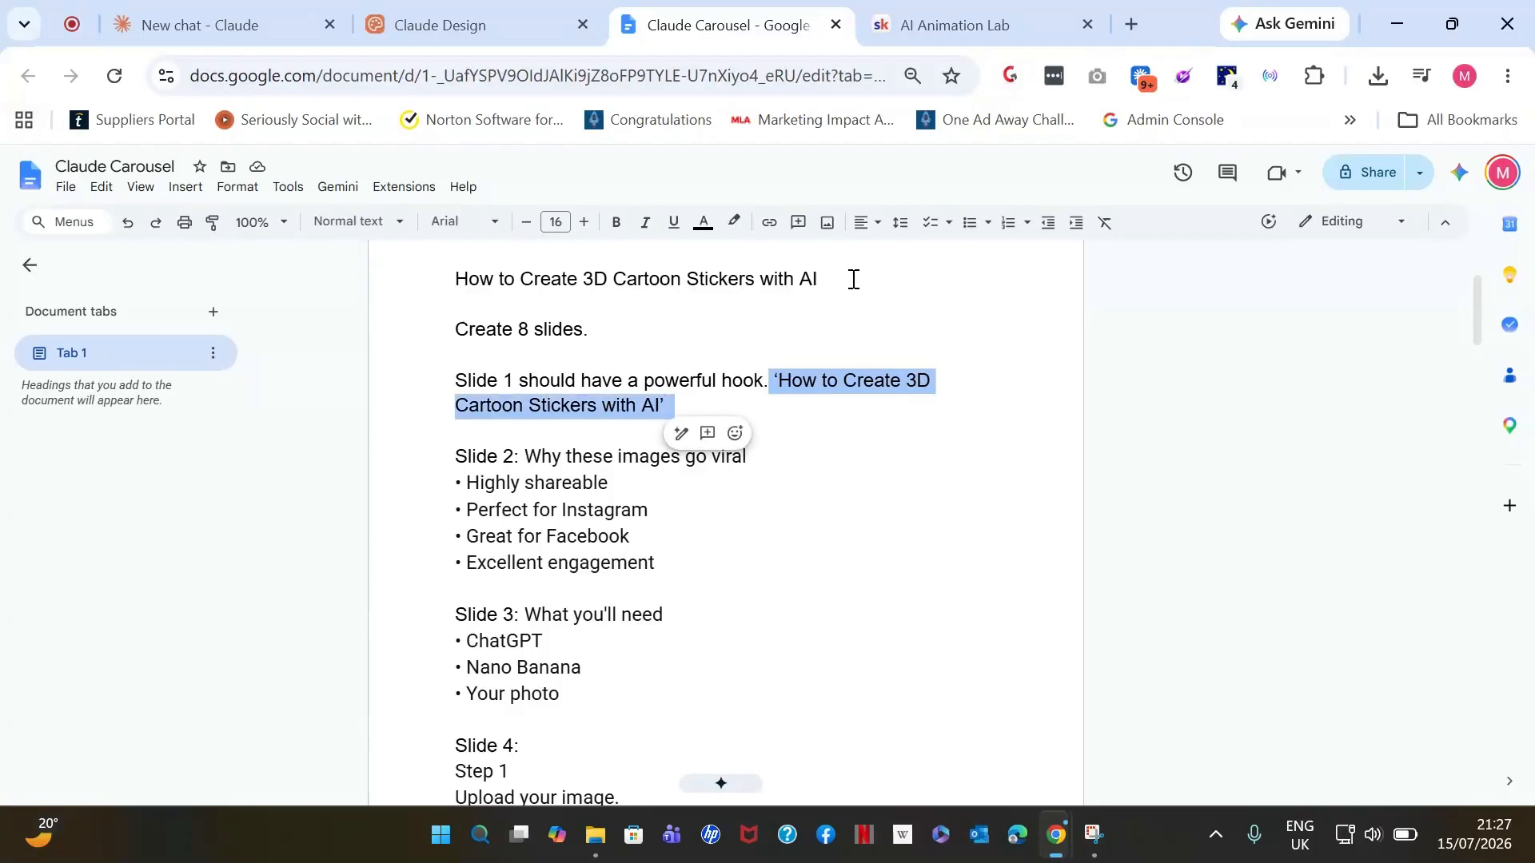
click(875, 455)
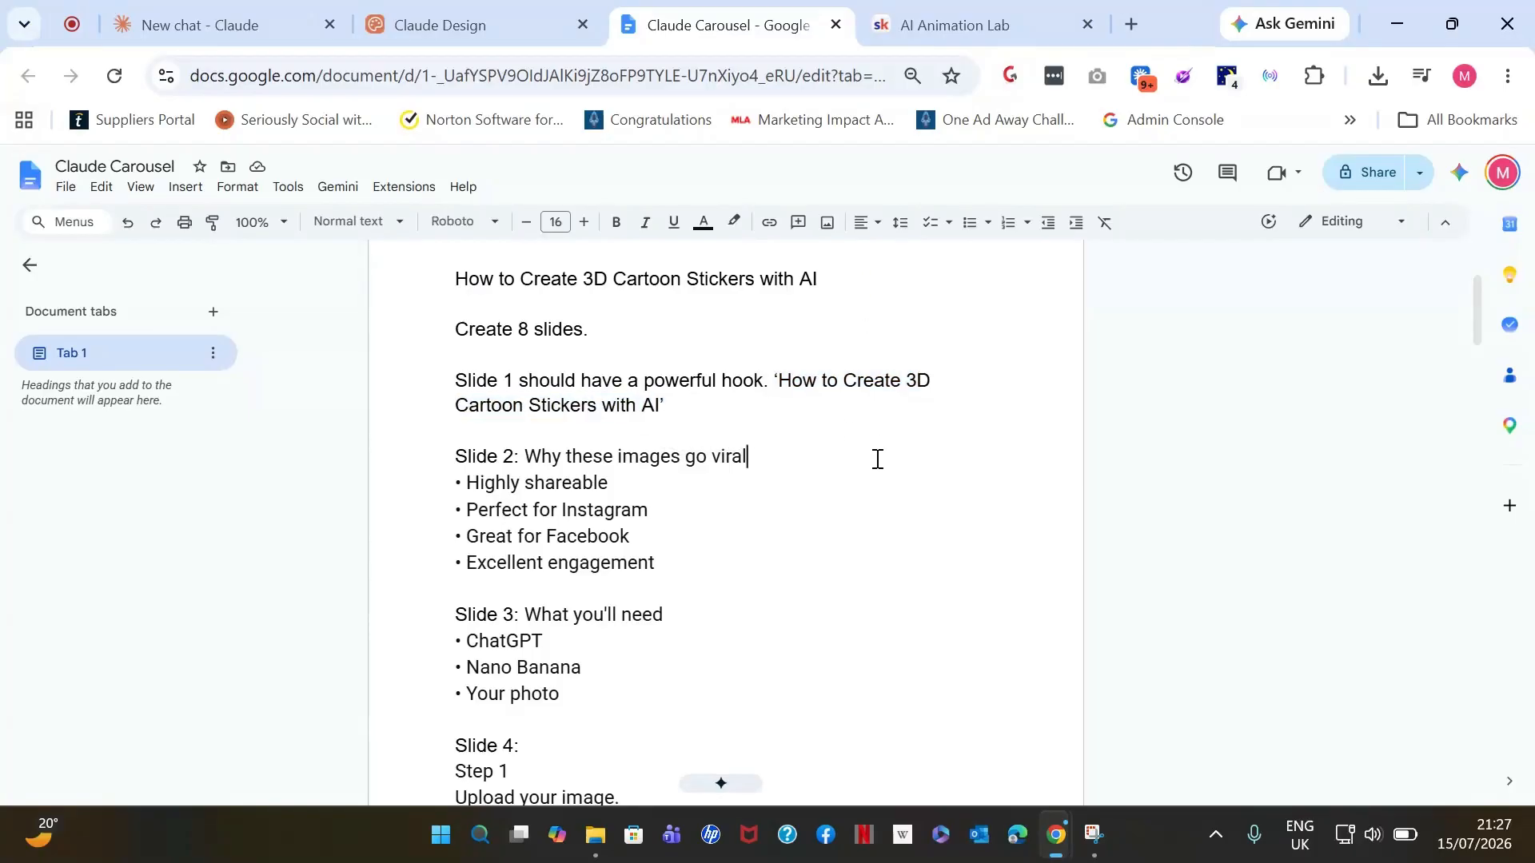
- Examine the text Prompt #1 specifies for slides 2 and 3
scroll(875, 454, down, 1)
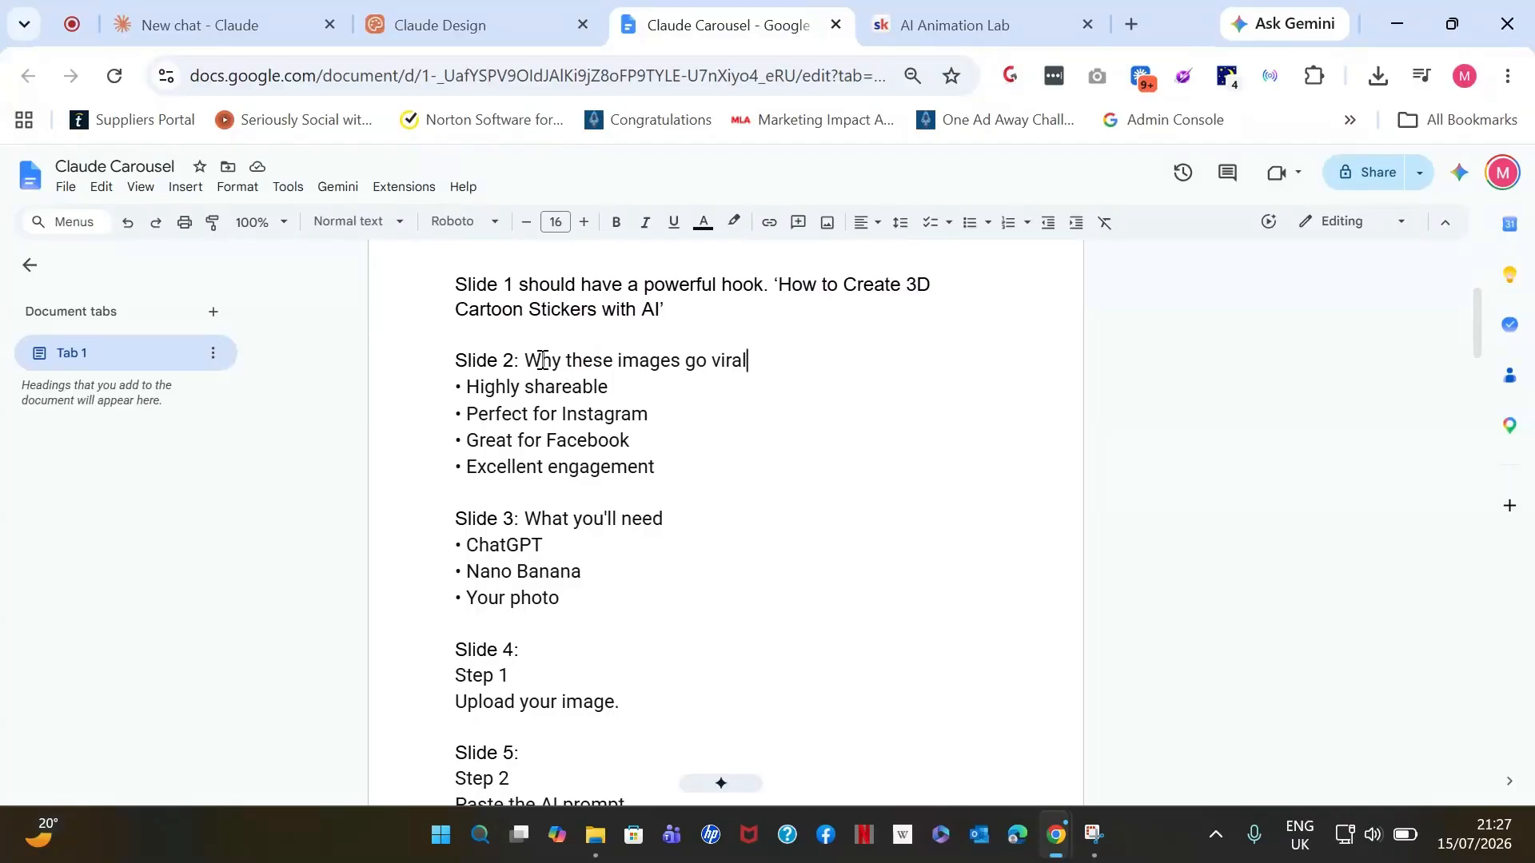
drag(525, 360, 673, 464)
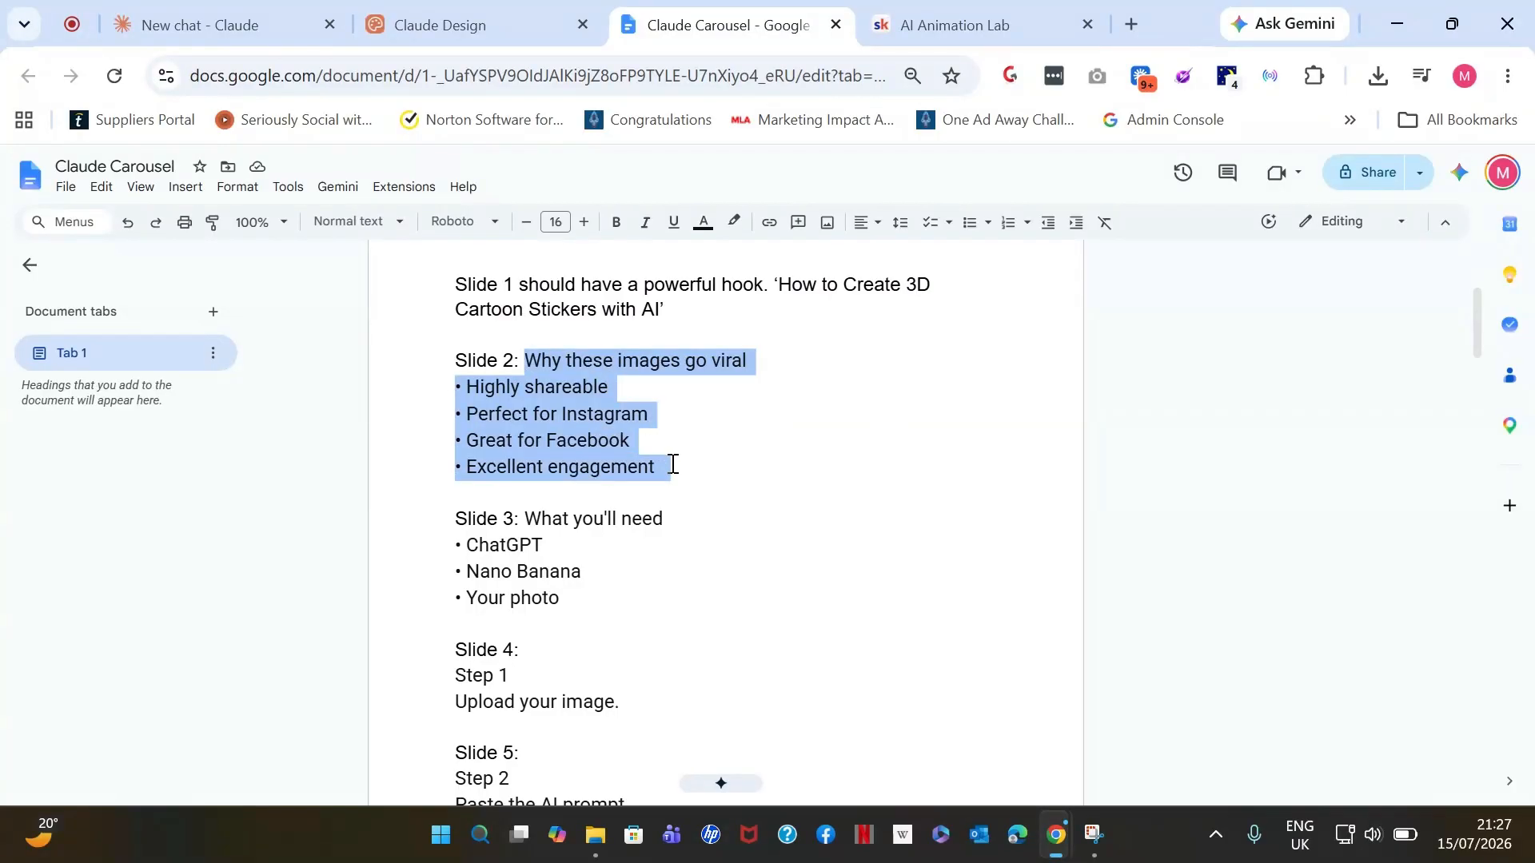
click(676, 411)
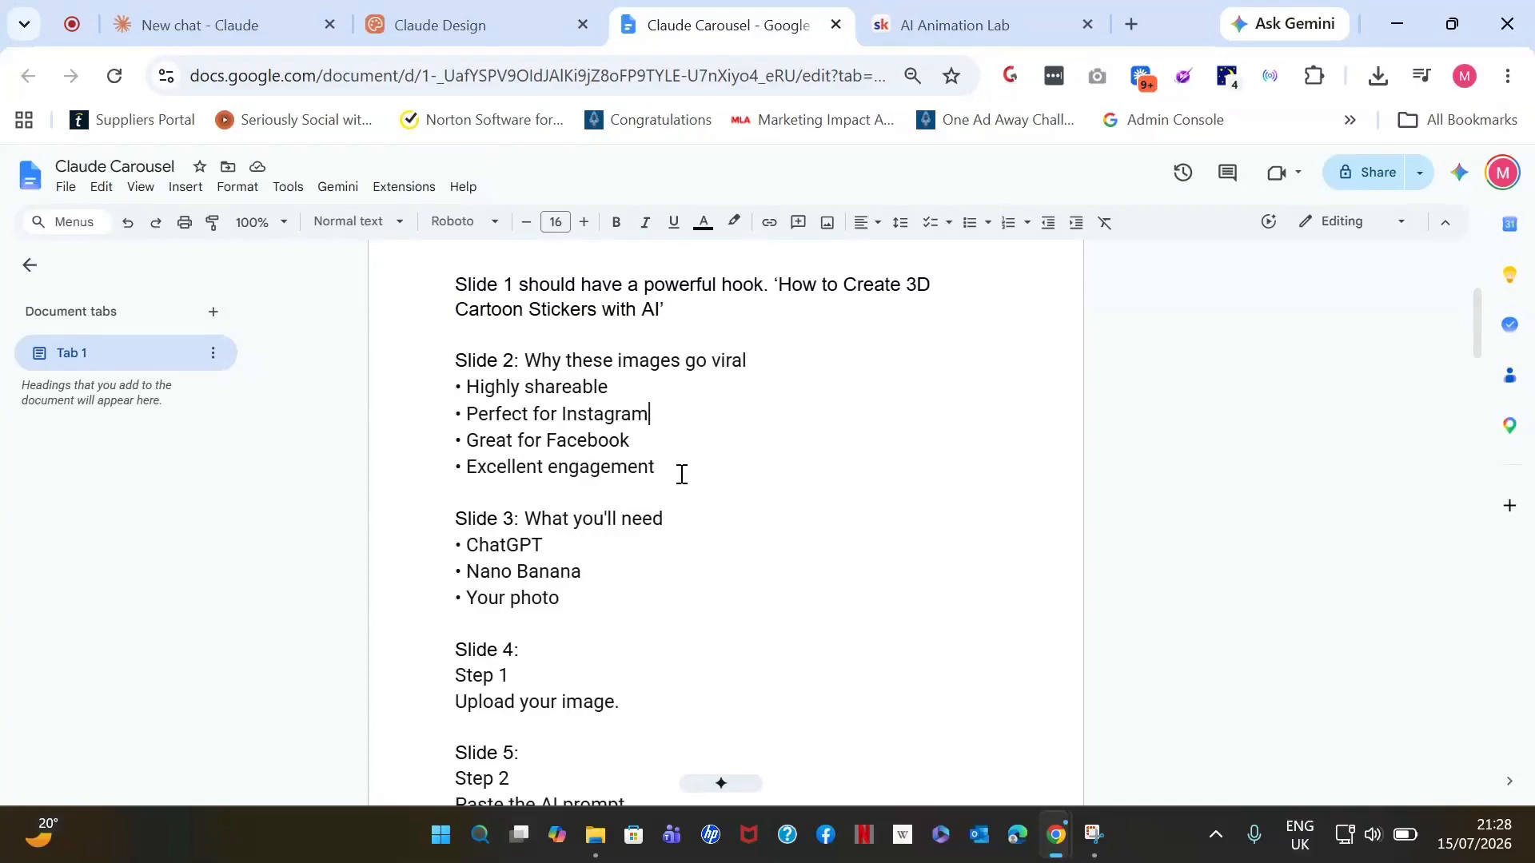
drag(668, 468, 531, 363)
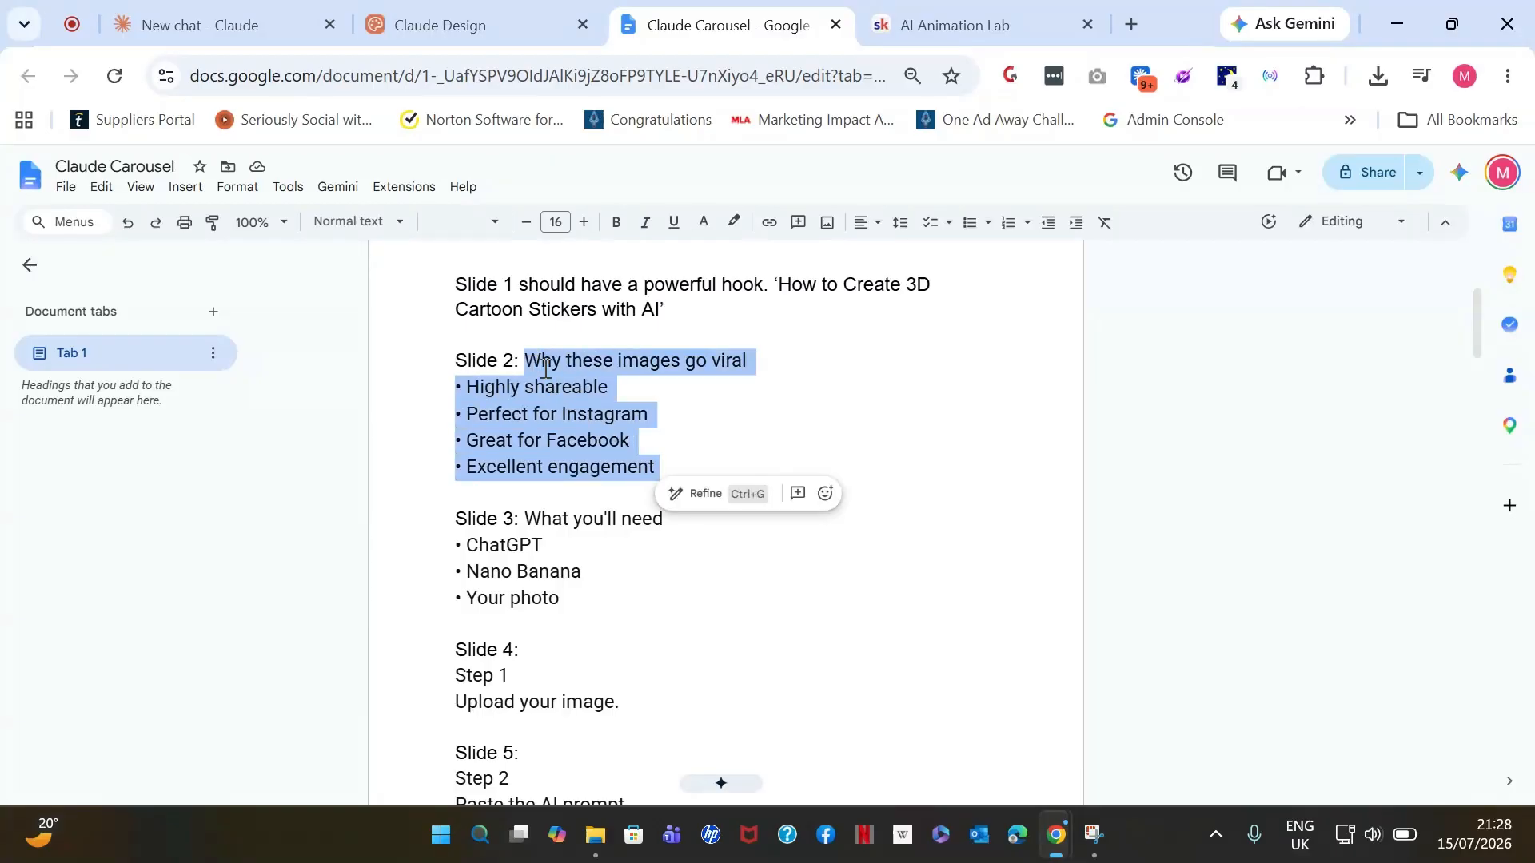
click(677, 412)
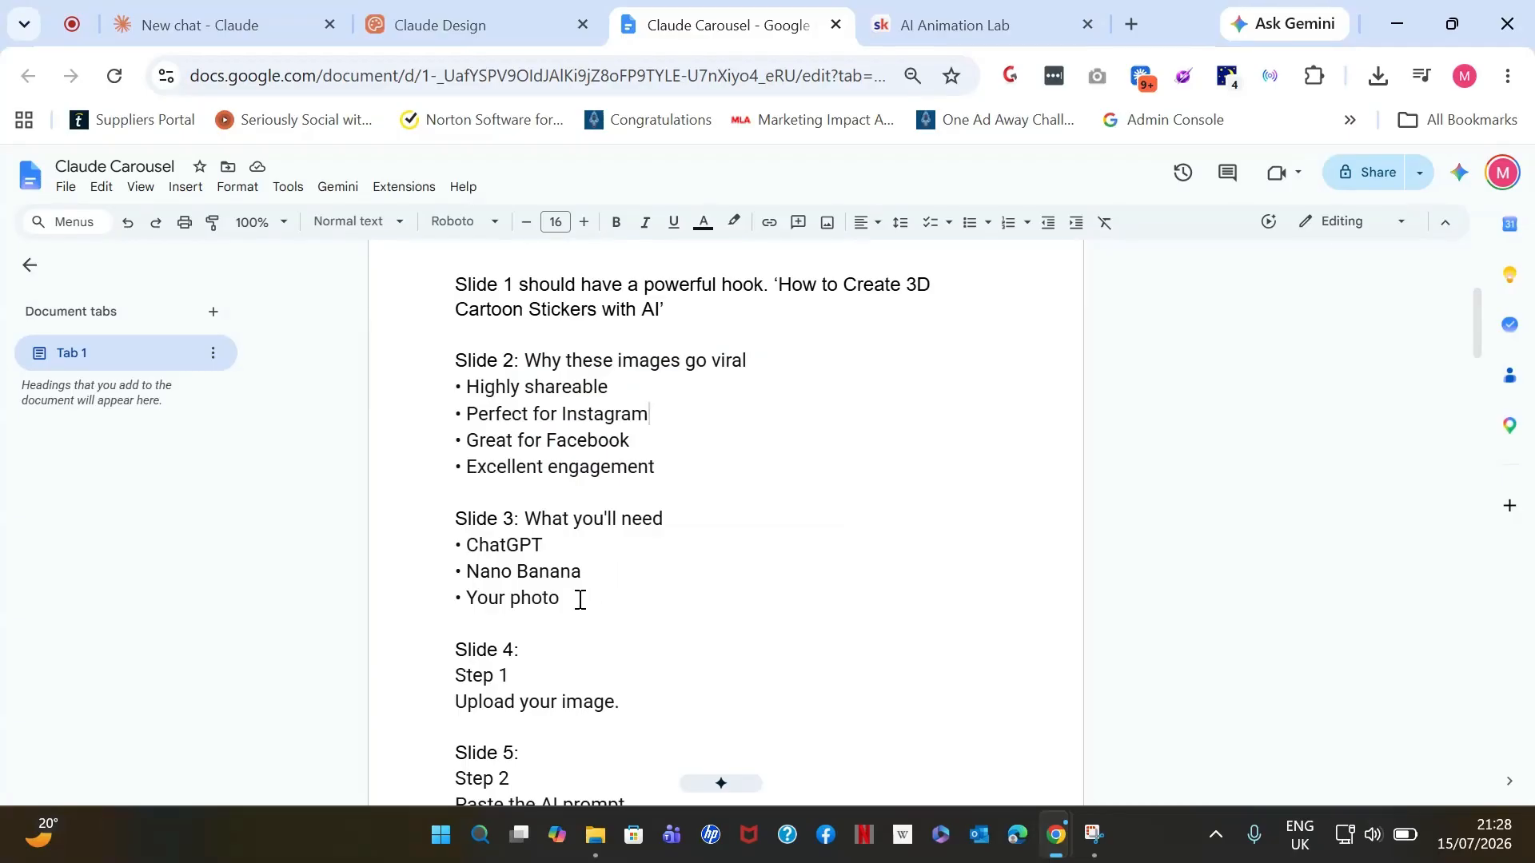
drag(580, 600, 516, 518)
click(627, 605)
scroll(627, 606, down, 3)
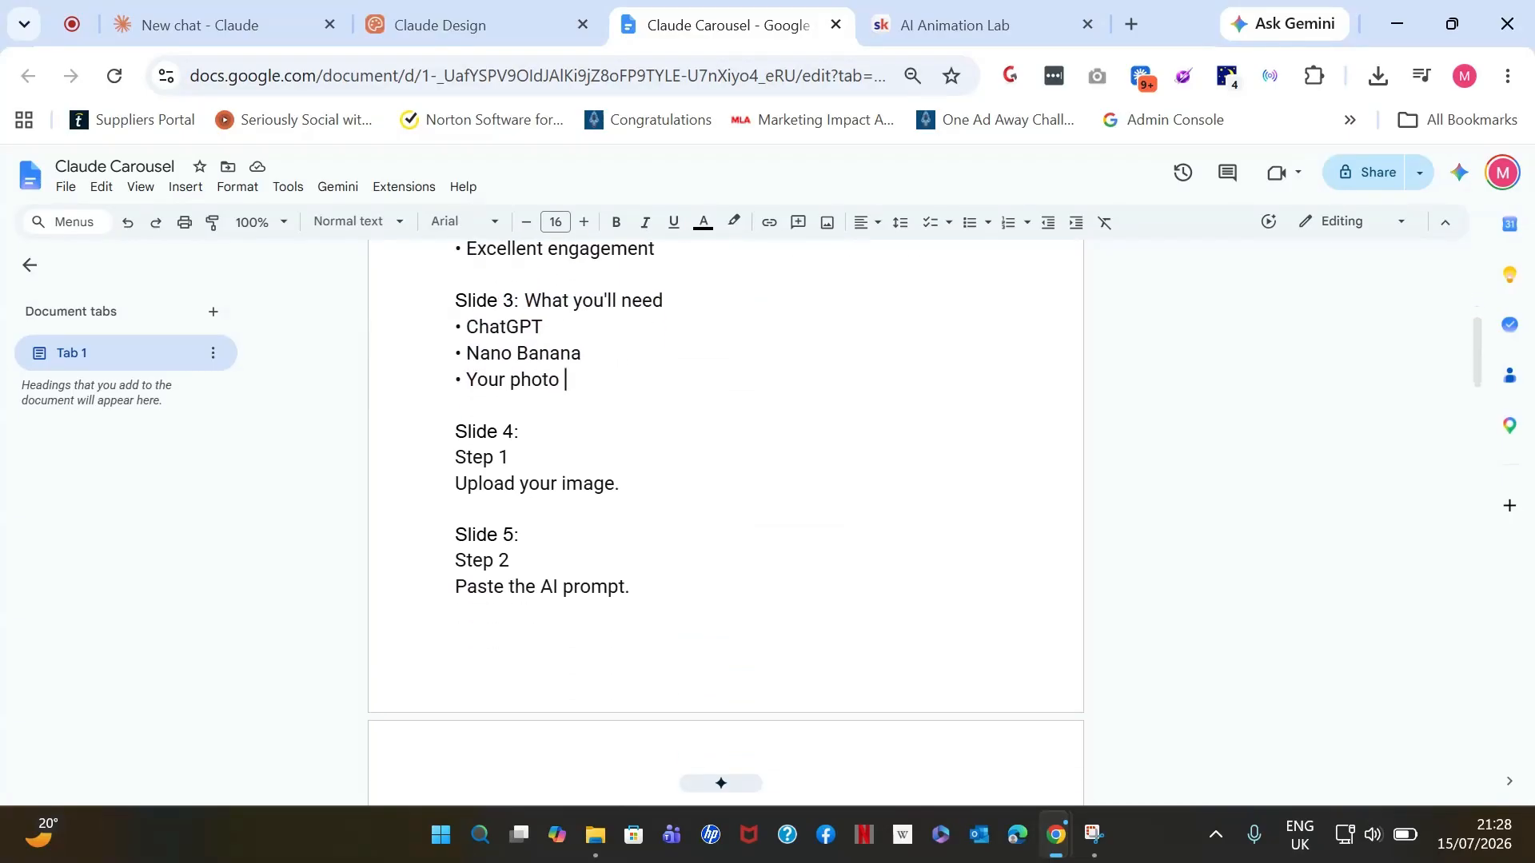
- Read through the rest of Prompt #1, from slide 4 to the slide 8 call to action and closing design instructions
scroll(544, 438, down, 3)
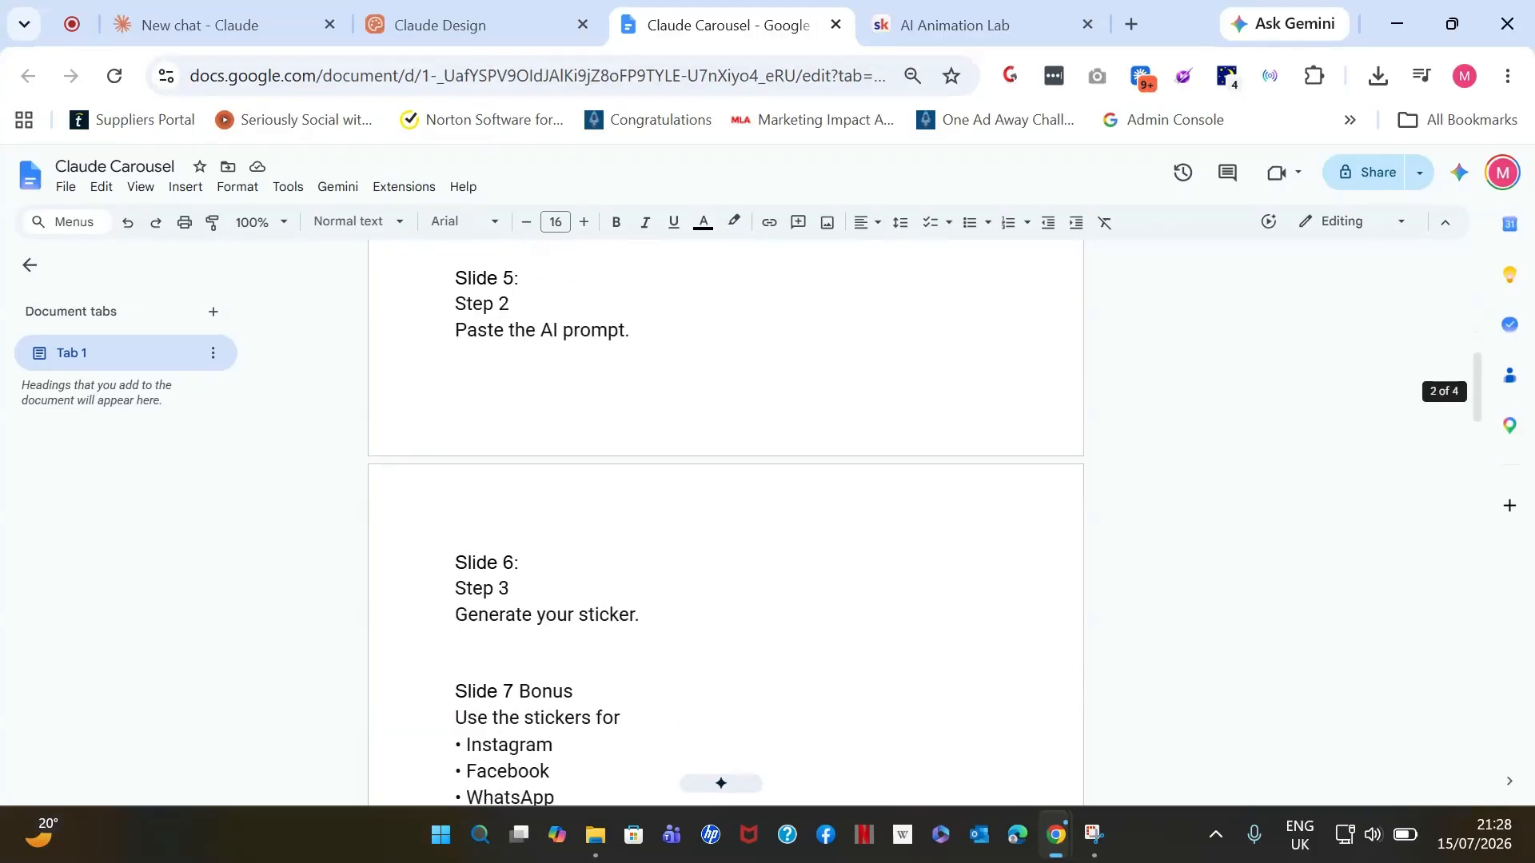
scroll(528, 349, down, 6)
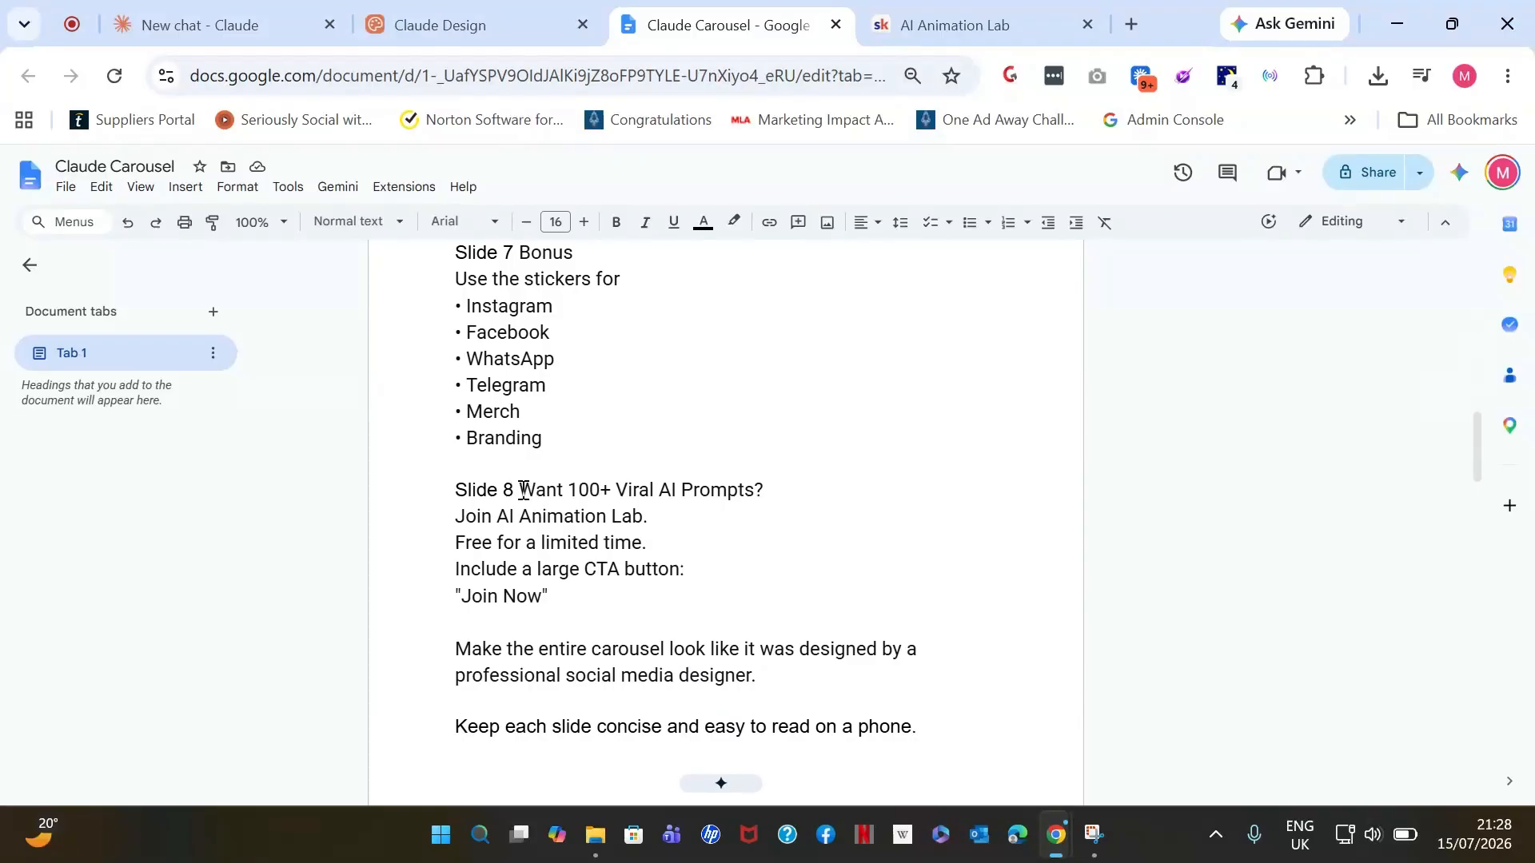
drag(520, 490, 678, 590)
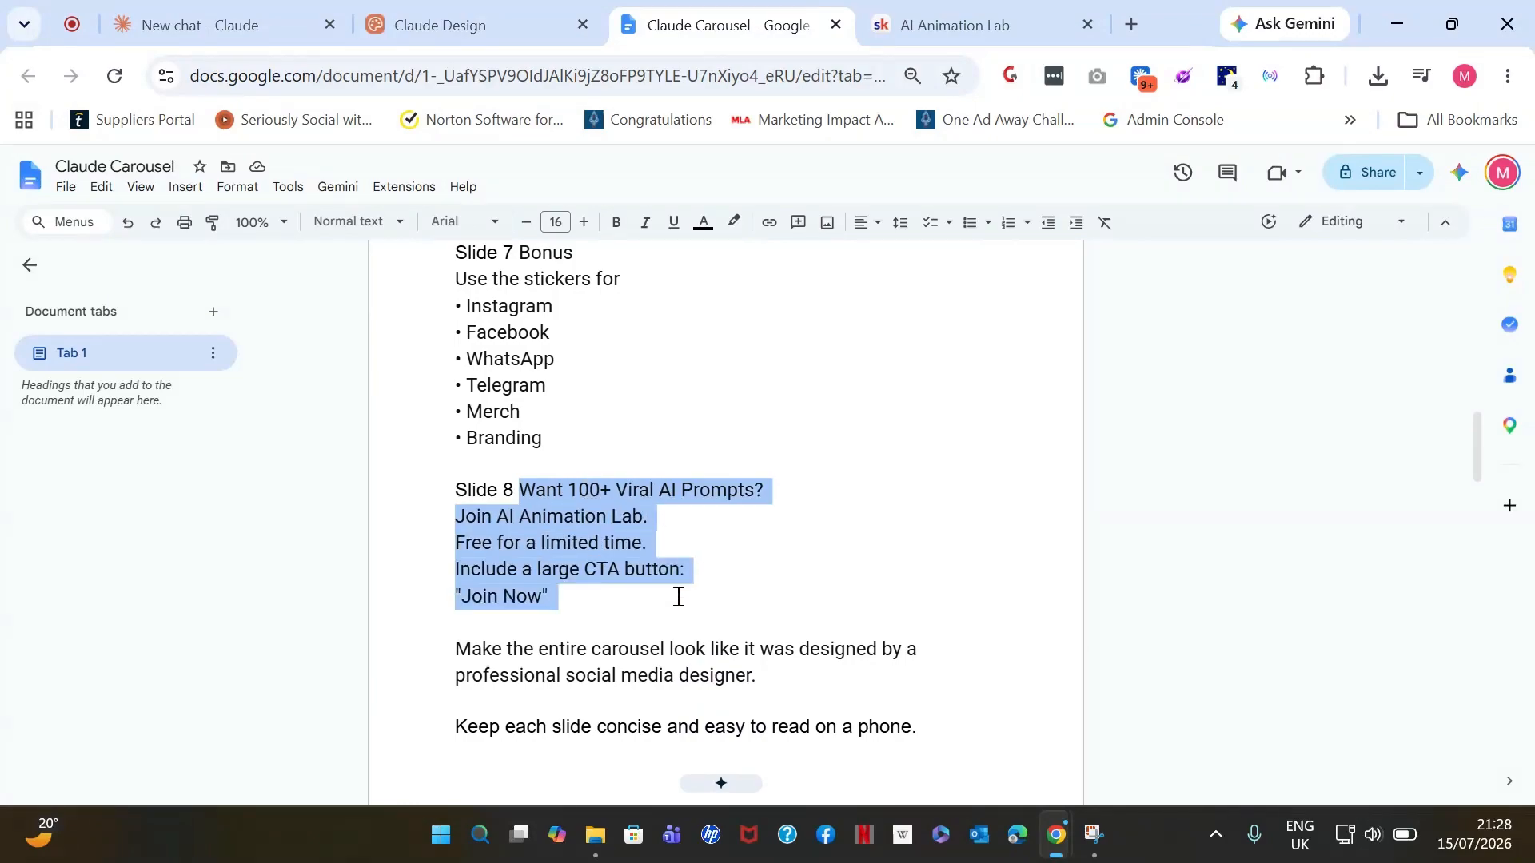
click(583, 597)
scroll(583, 596, down, 1)
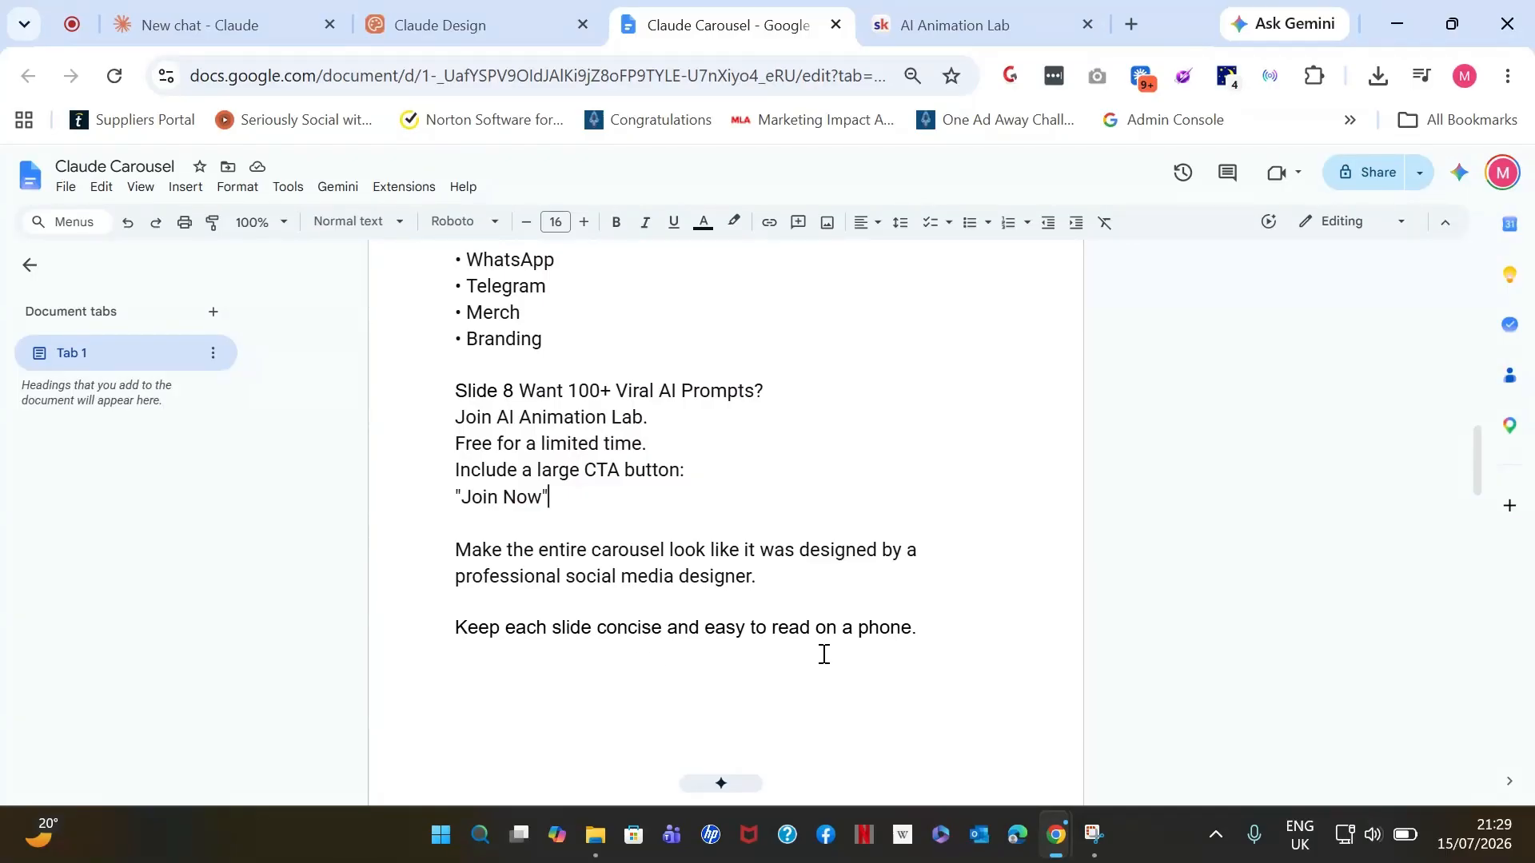
- Copy the whole of Prompt #1 from the document into Claude Design's prompt field and submit it
drag(919, 629, 462, 350)
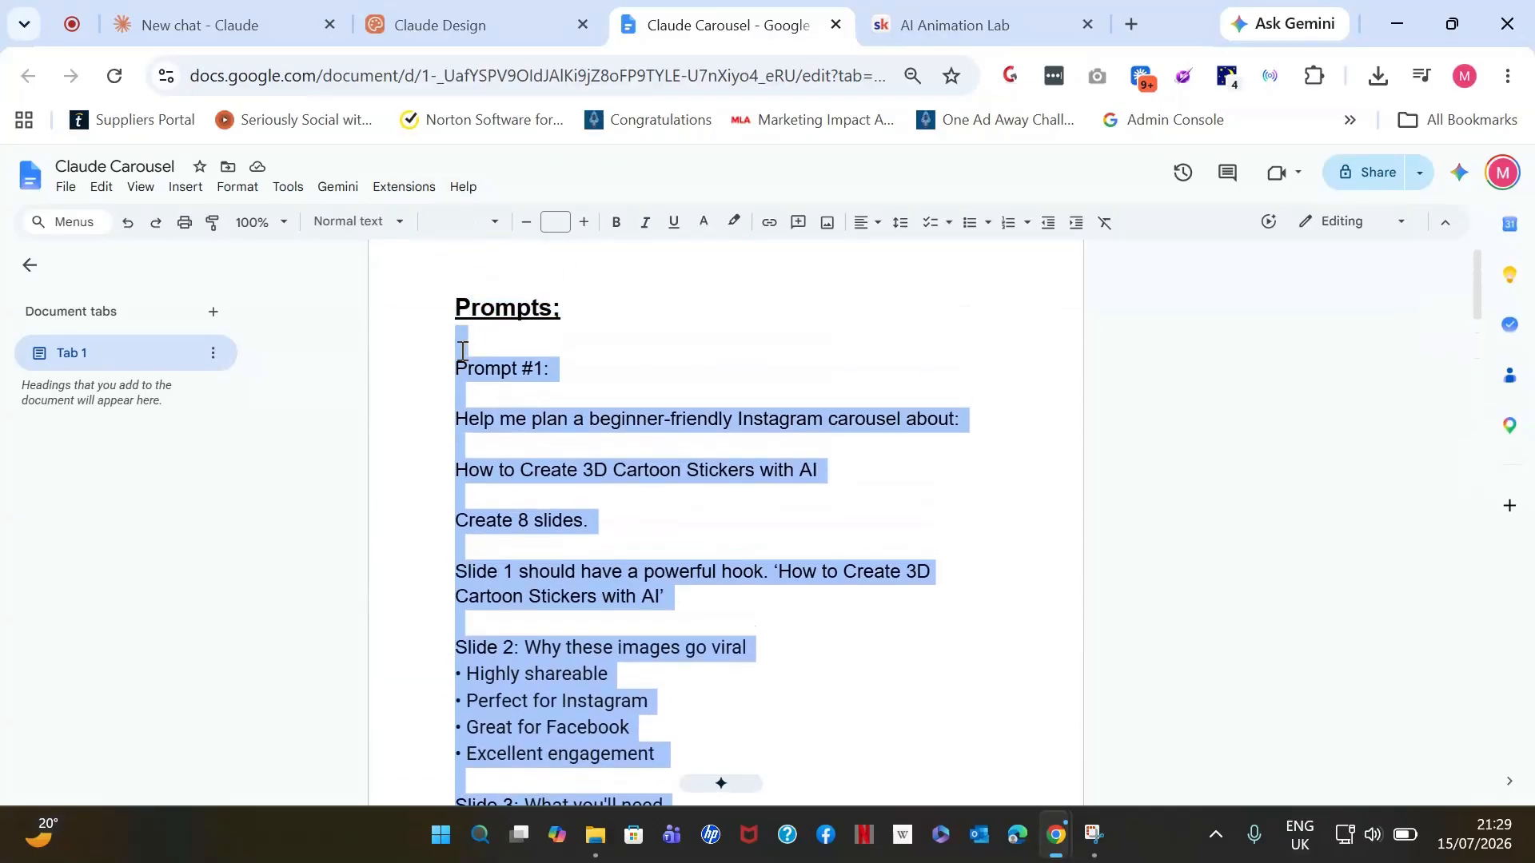
click(396, 19)
click(411, 371)
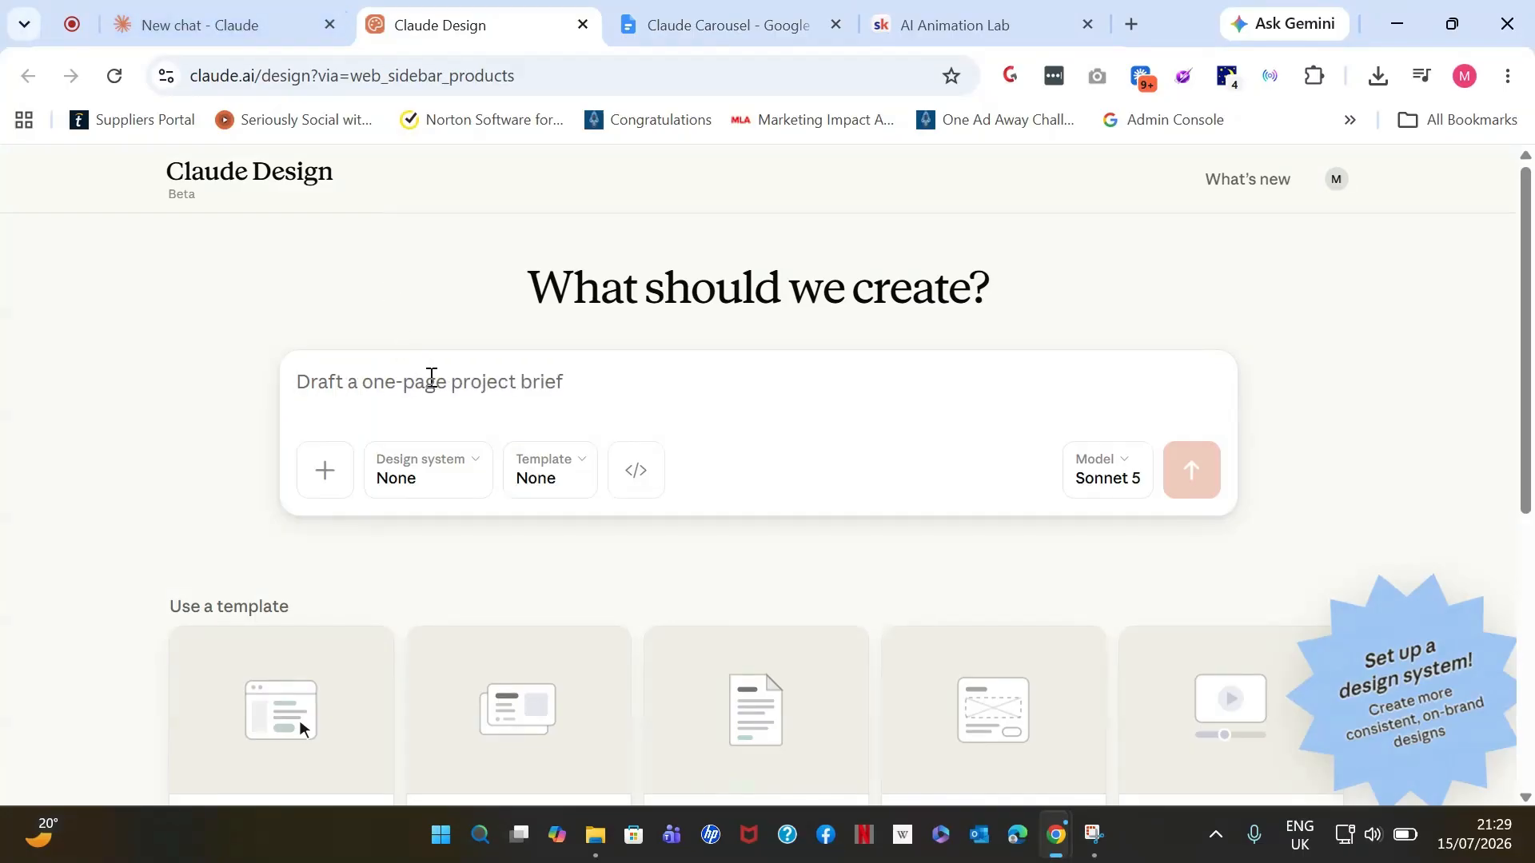
key(ctrl+v)
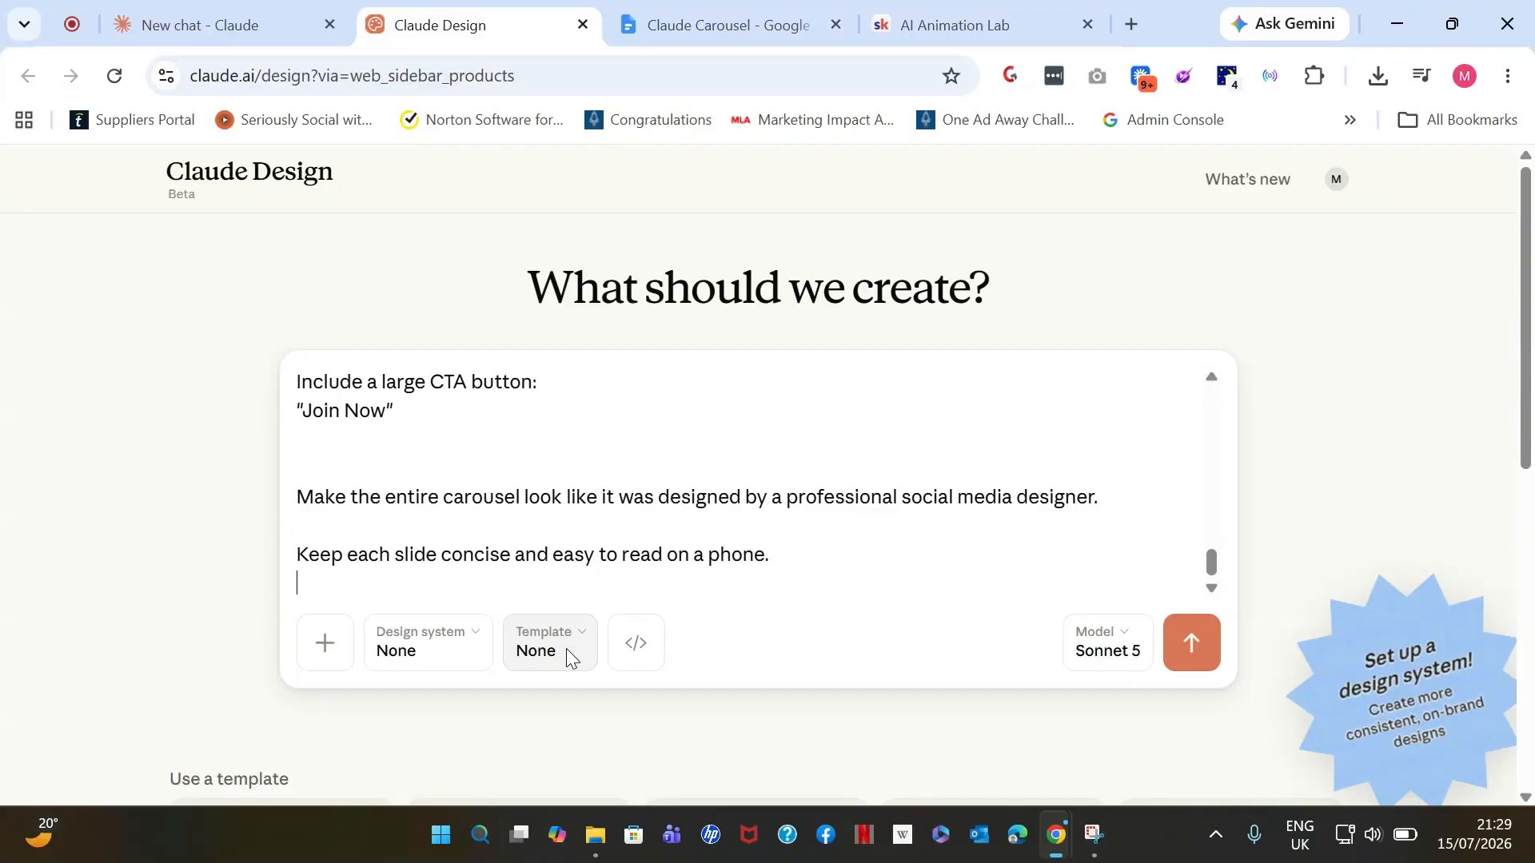
click(1195, 649)
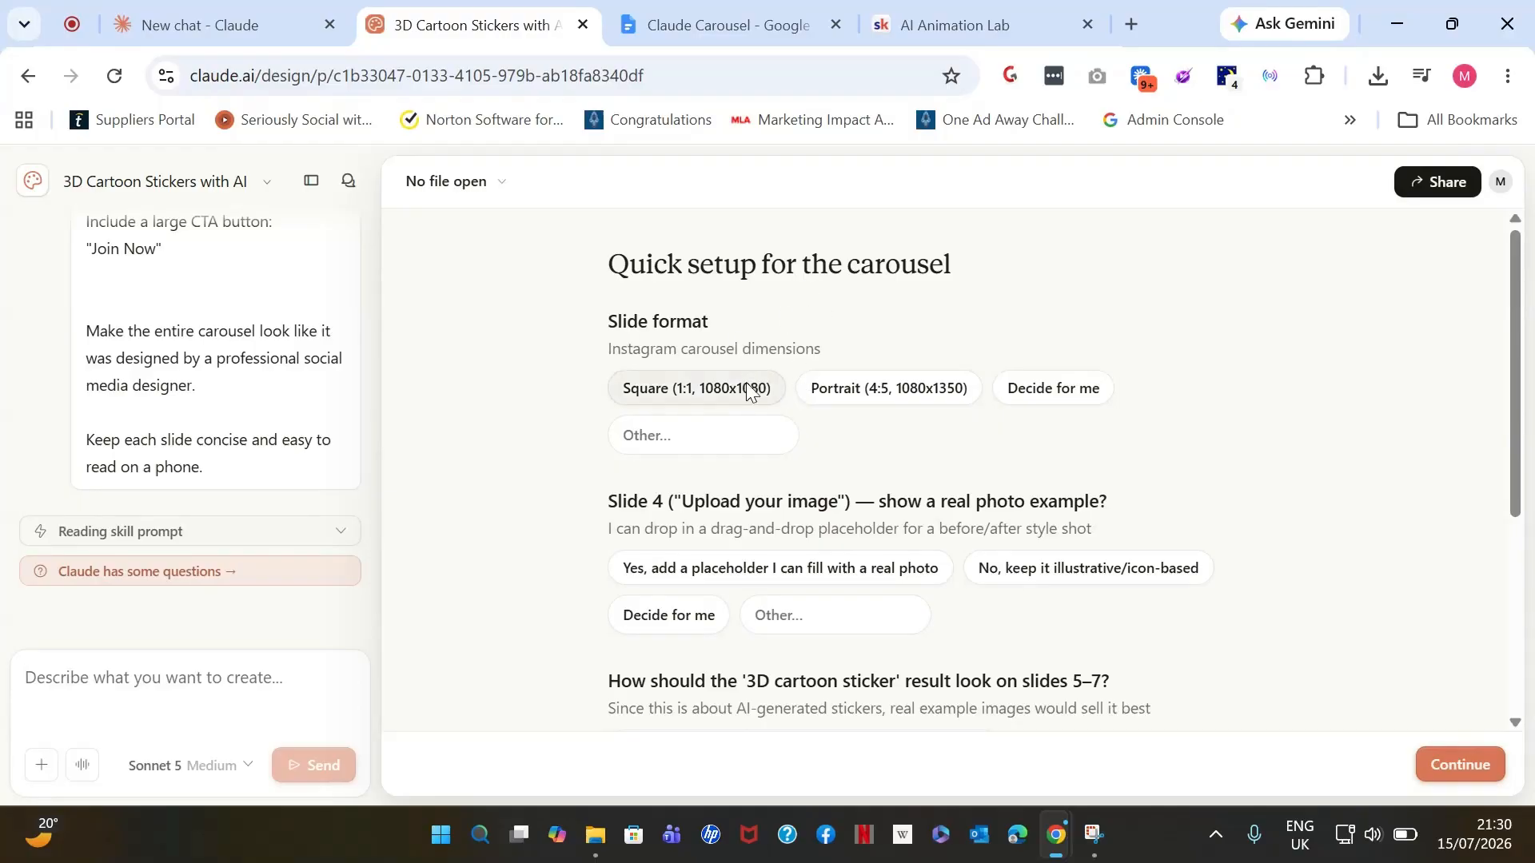
- Set the carousel format to Square (1:1, 1080x1080), slide 4 to illustrative/icon-based, and slides 5–7 to simple icon/graphic representation only
click(709, 397)
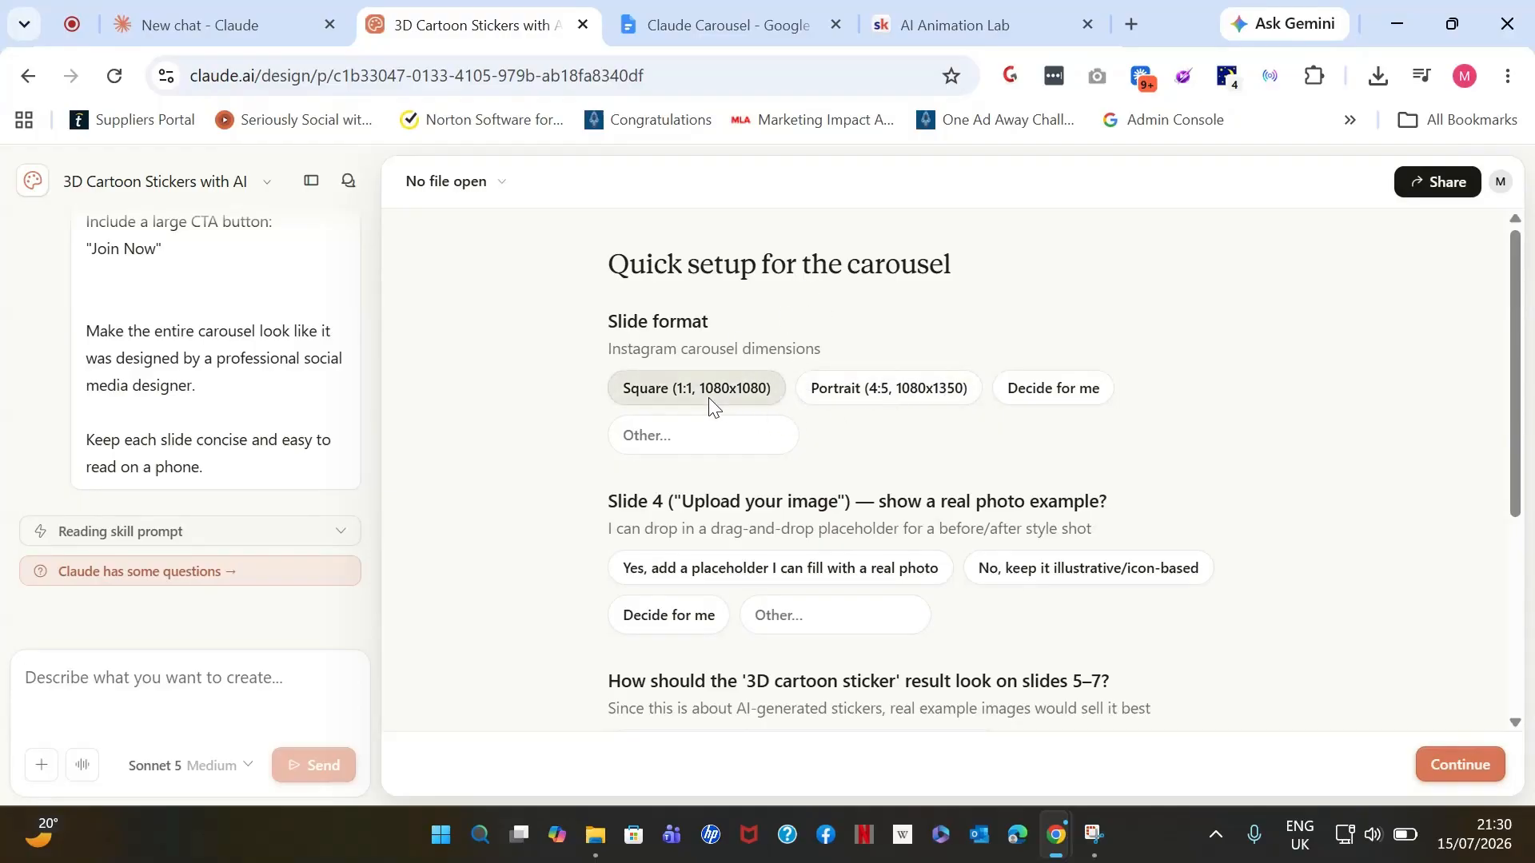
scroll(708, 397, down, 1)
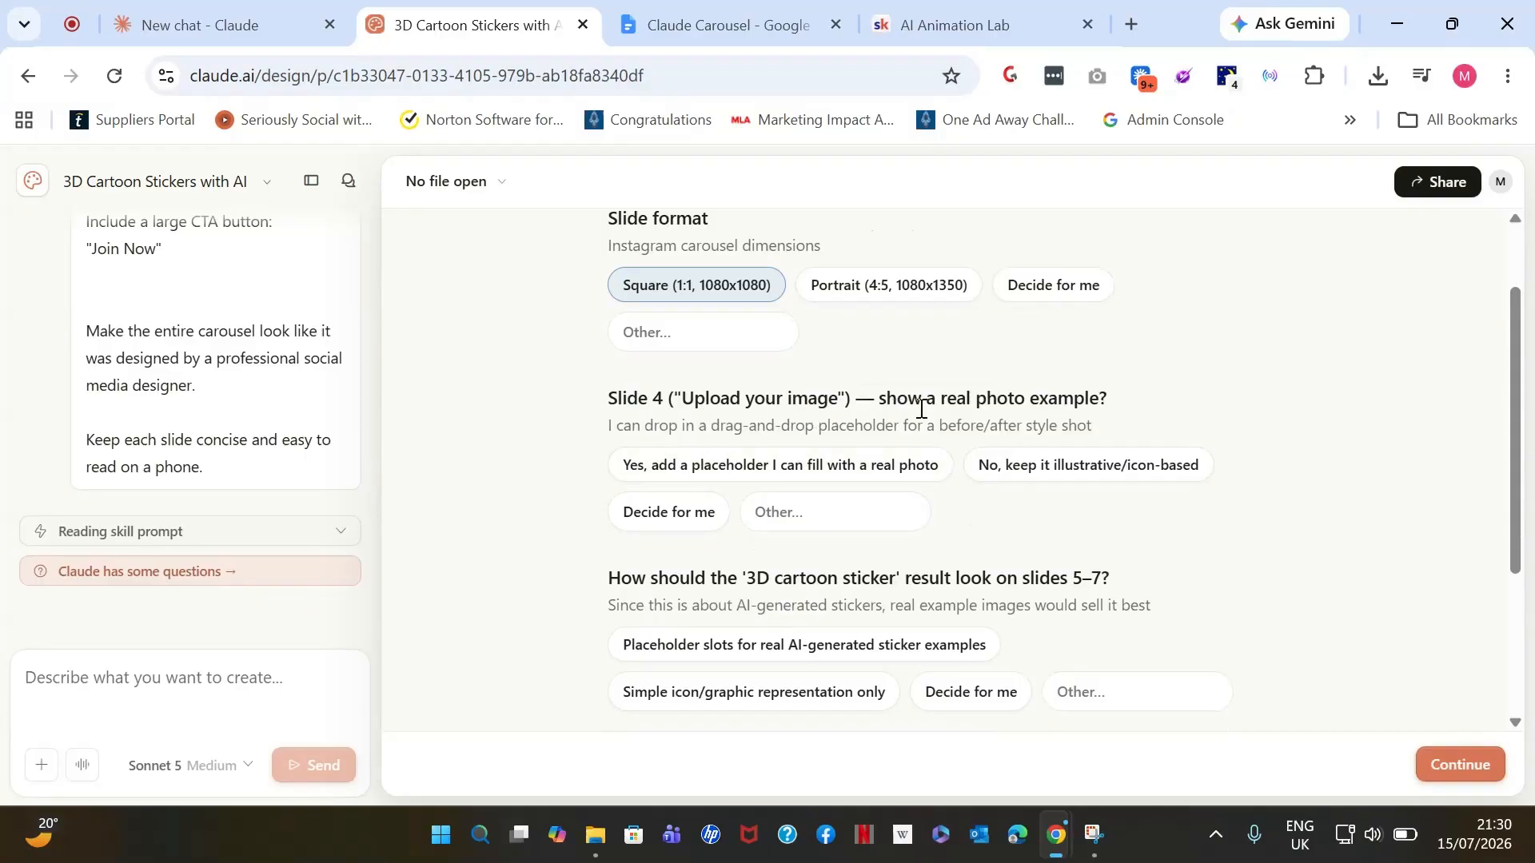
scroll(979, 456, down, 1)
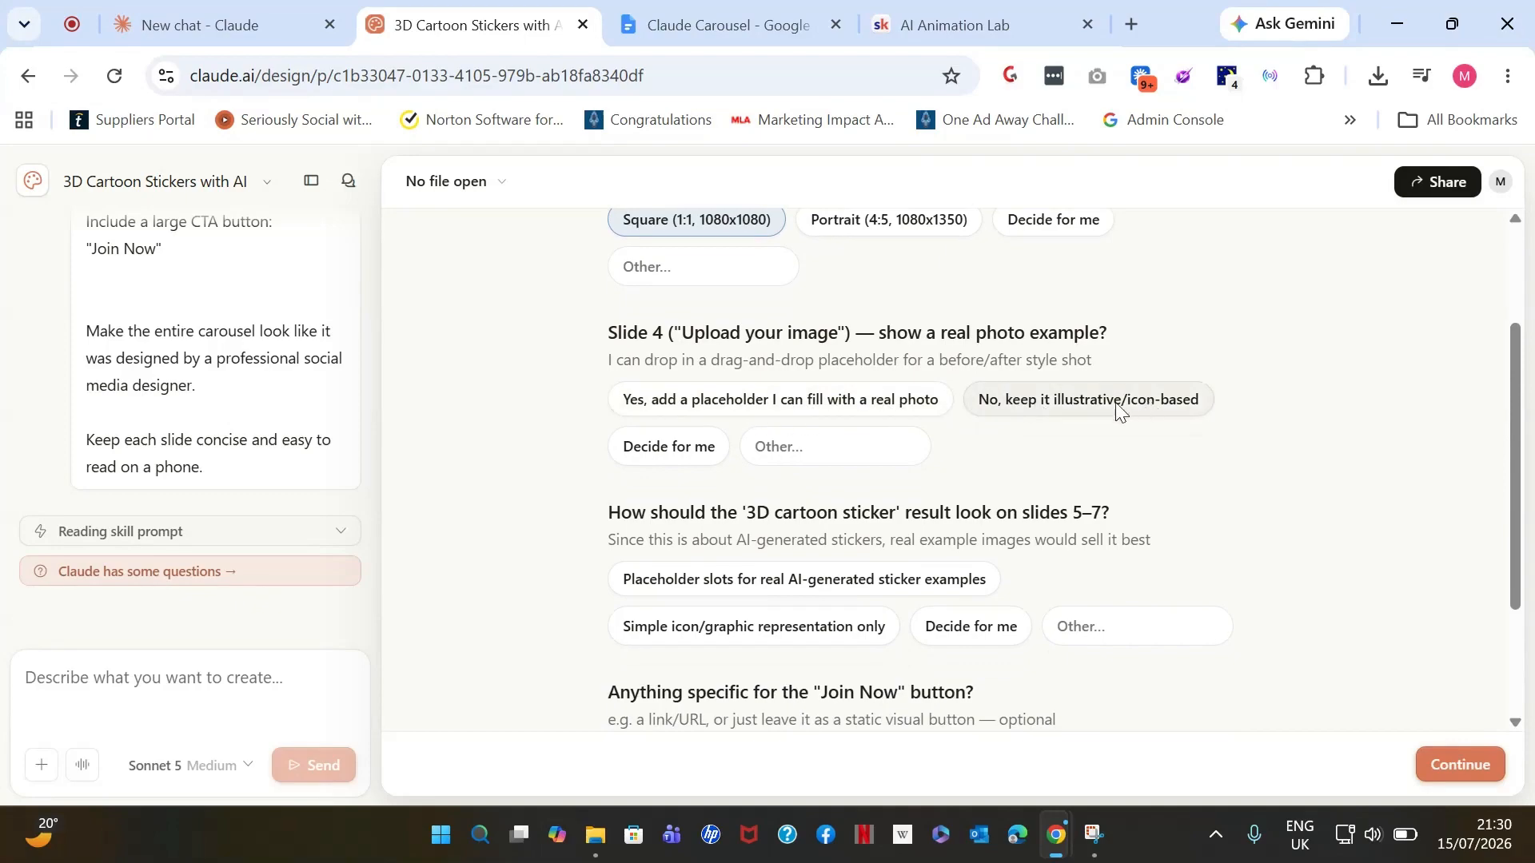
click(1068, 411)
scroll(1067, 403, down, 2)
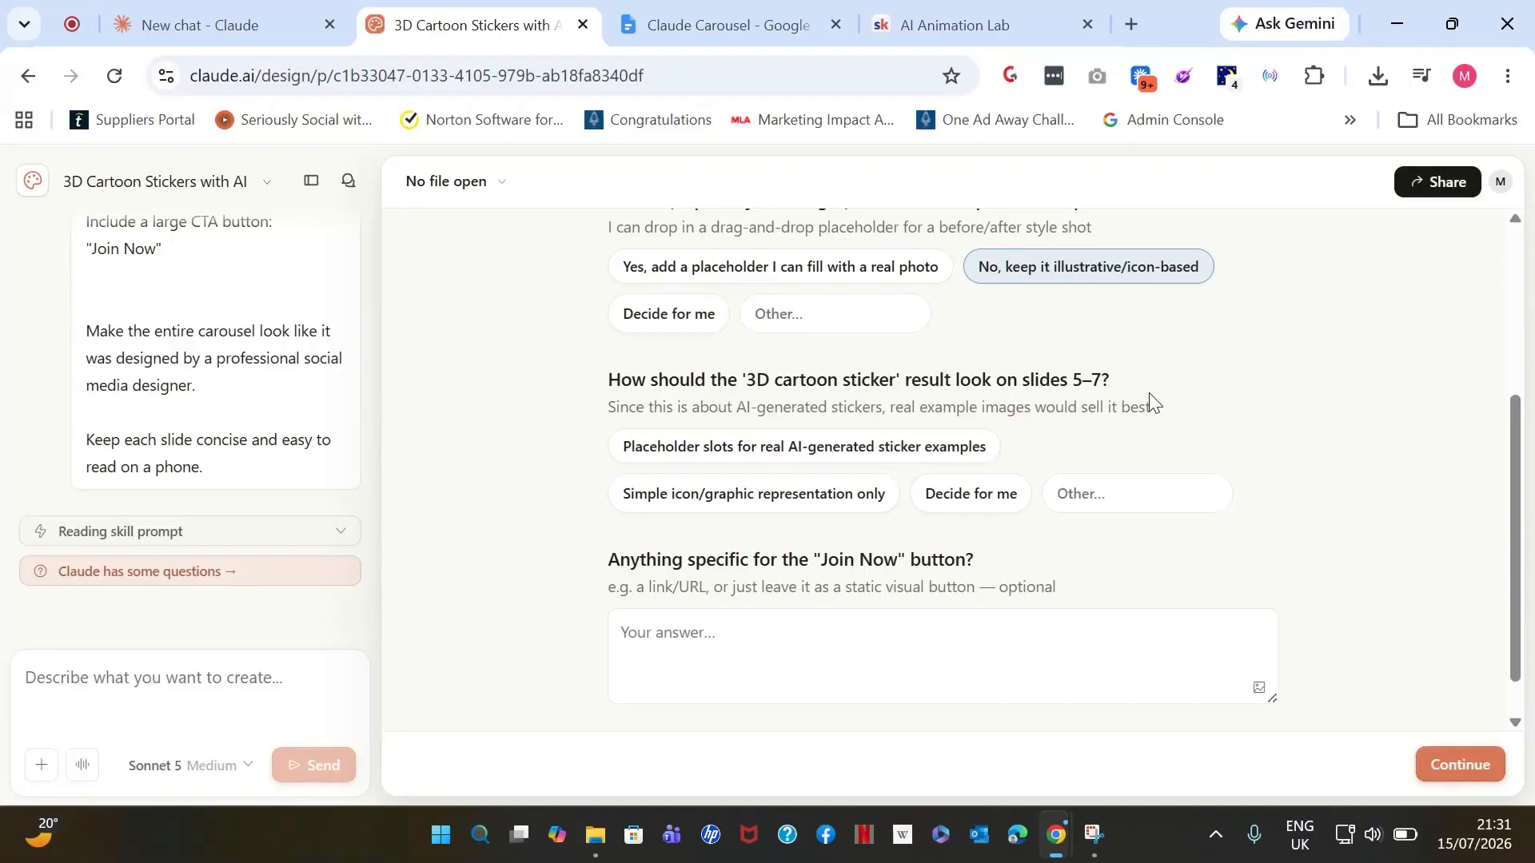
scroll(1148, 393, down, 1)
click(794, 445)
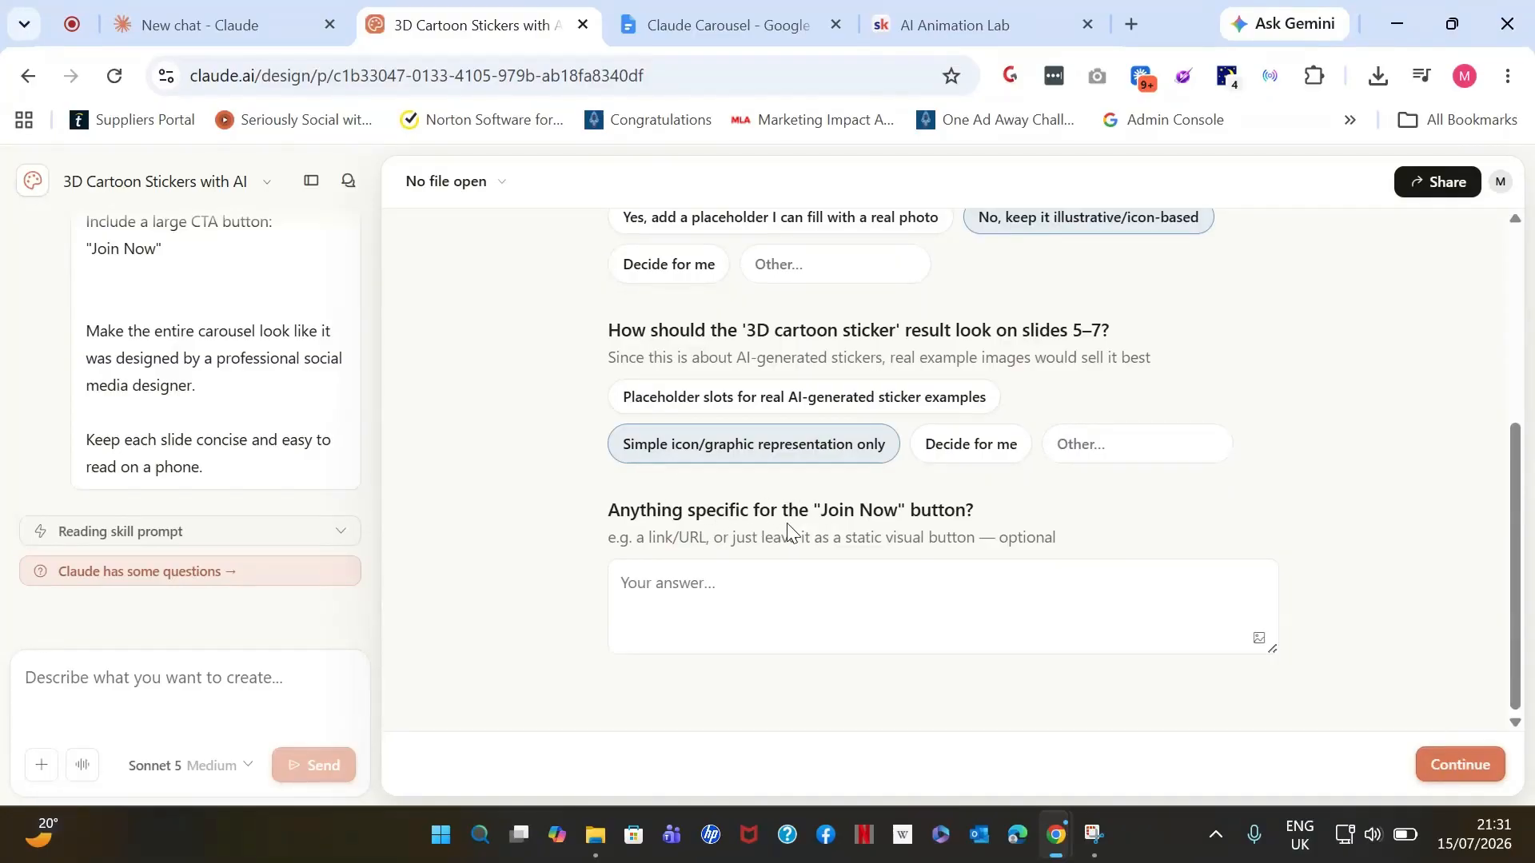
click(752, 596)
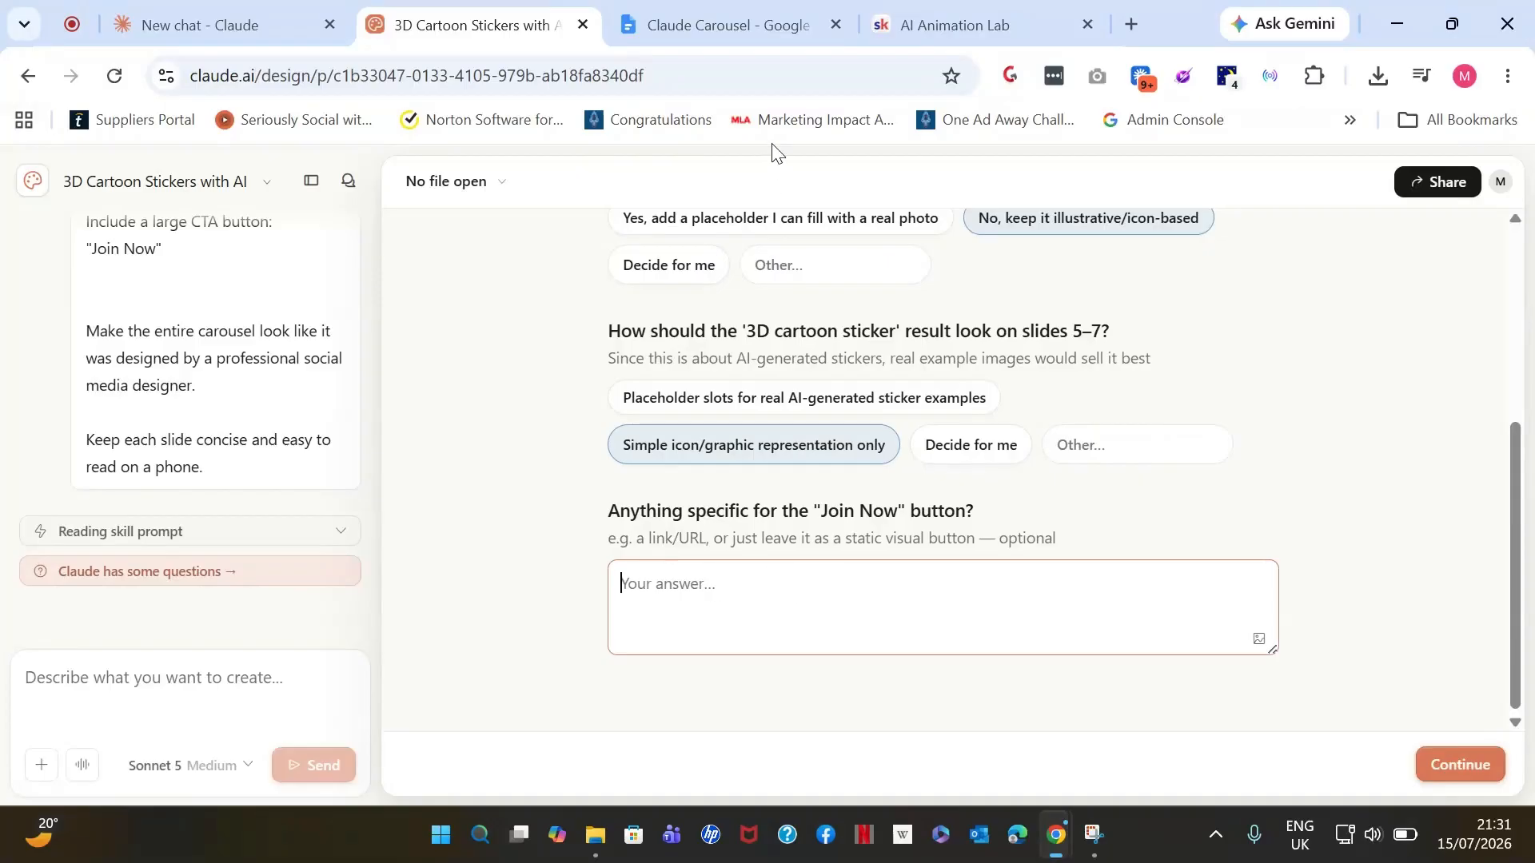
drag(889, 40, 750, 93)
text(https://www.skool.com/aianimationlab/about)
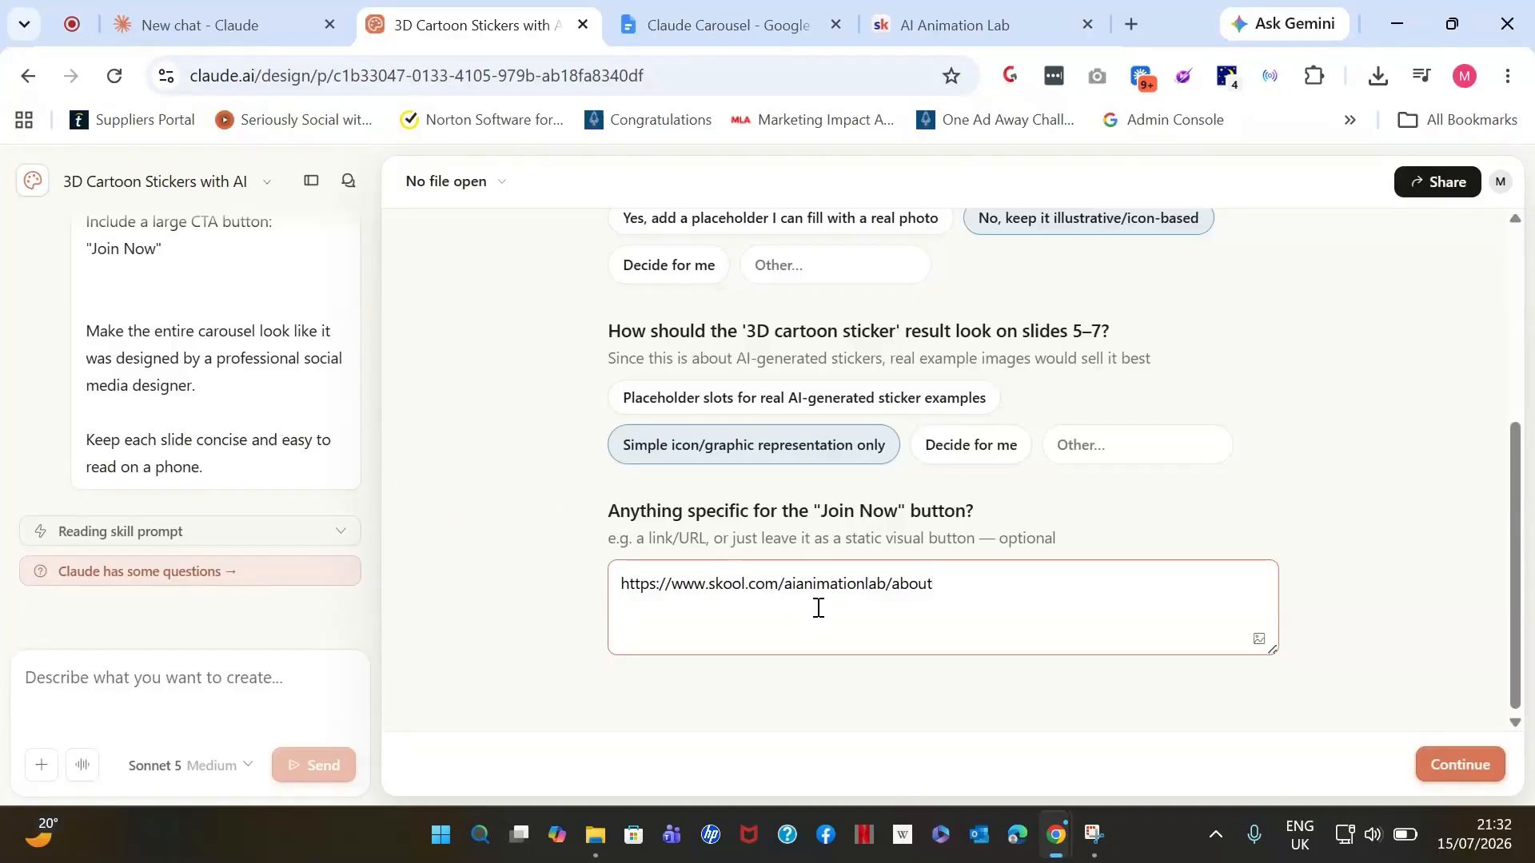
click(1457, 765)
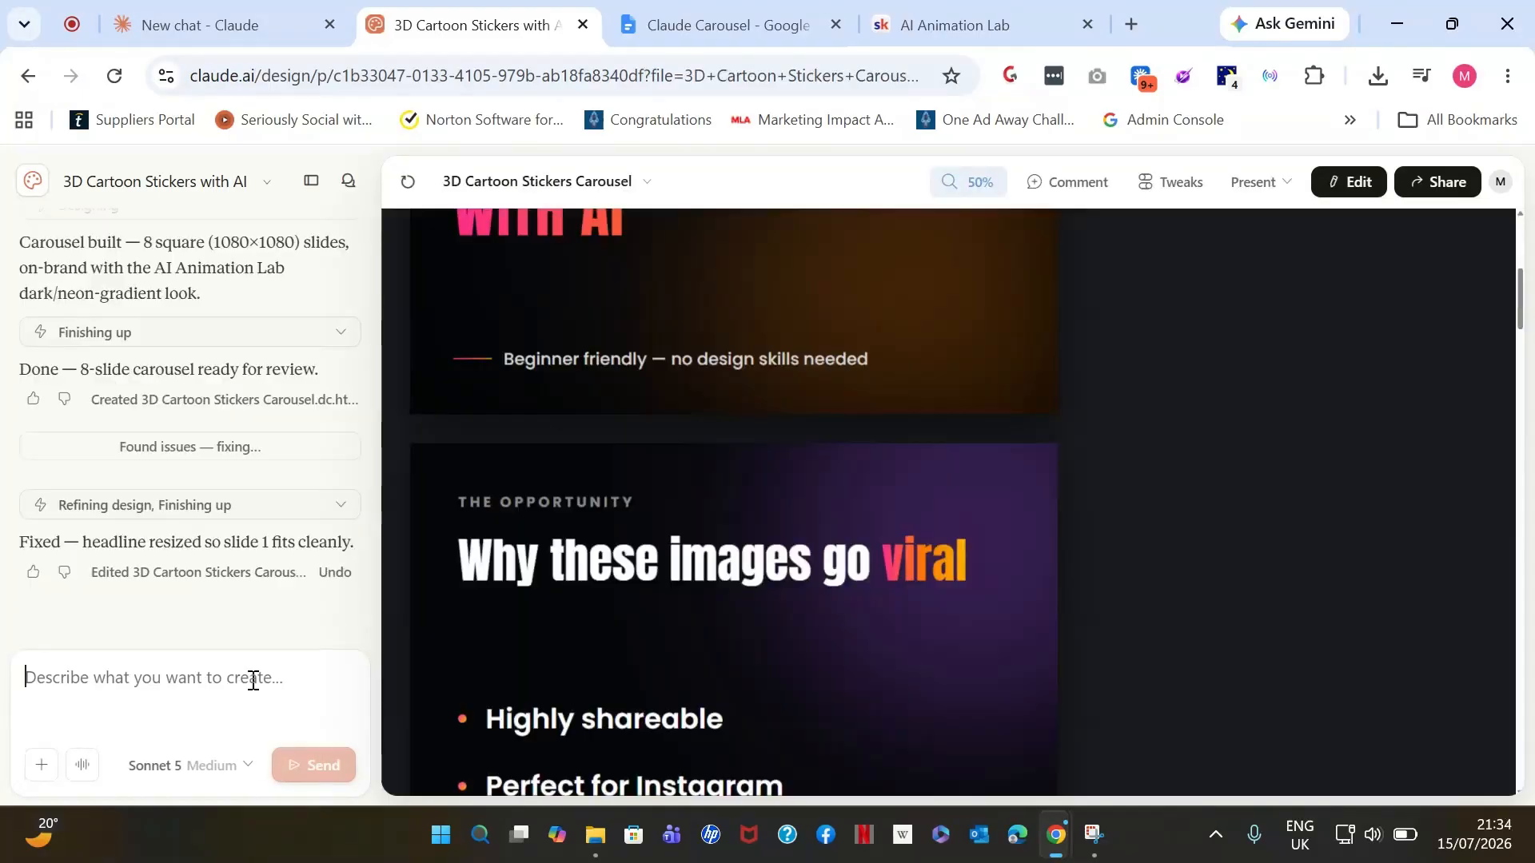
- Review the generated square carousel from the cover slide through to the closing "Join Now" slide
text(m)
key(BackSpace)
drag(1519, 290, 1517, 218)
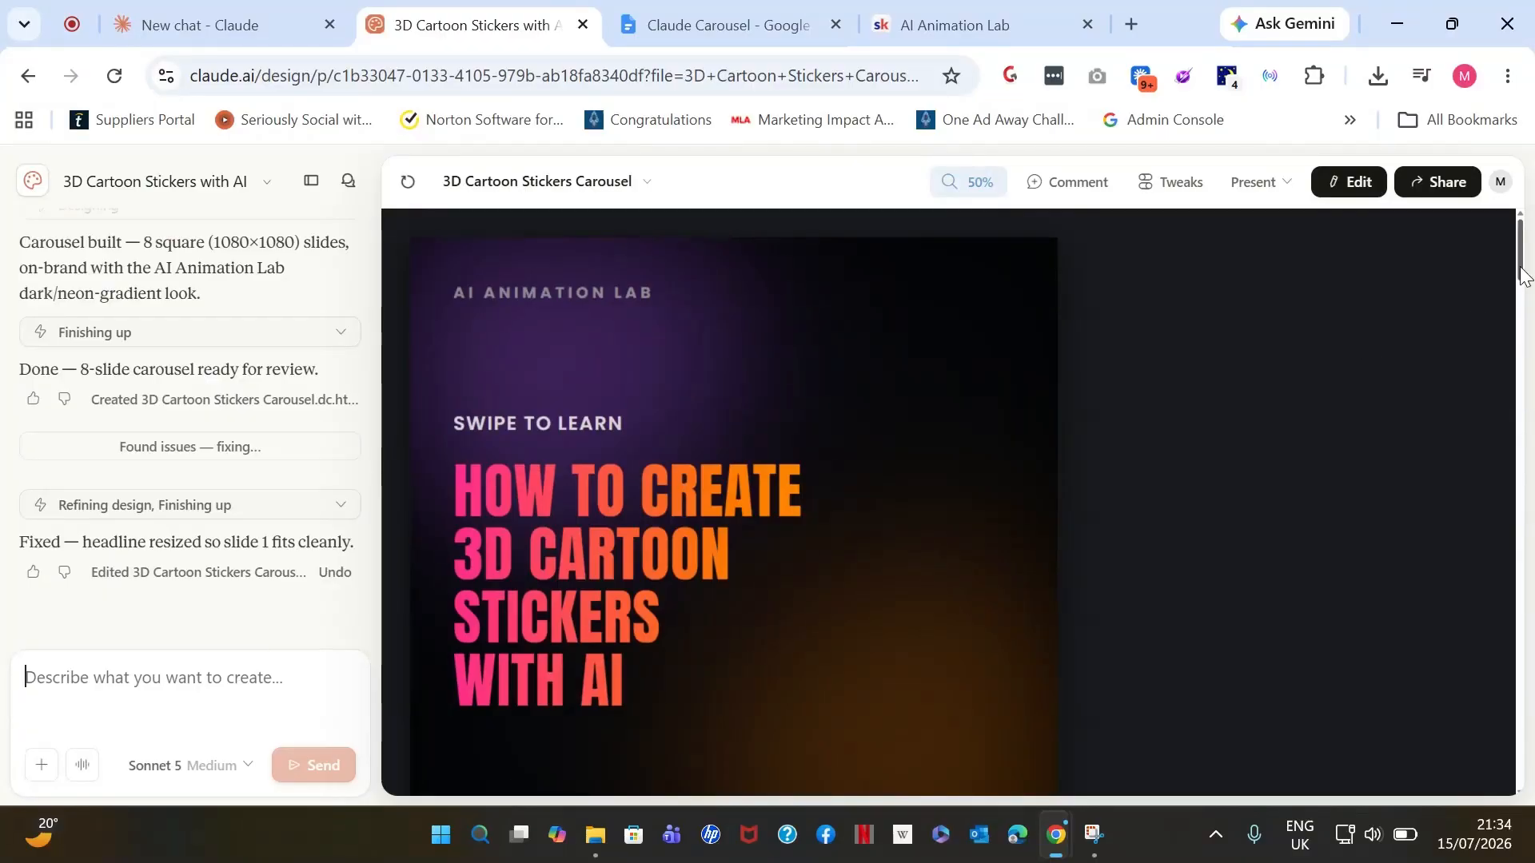
scroll(1522, 281, down, 2)
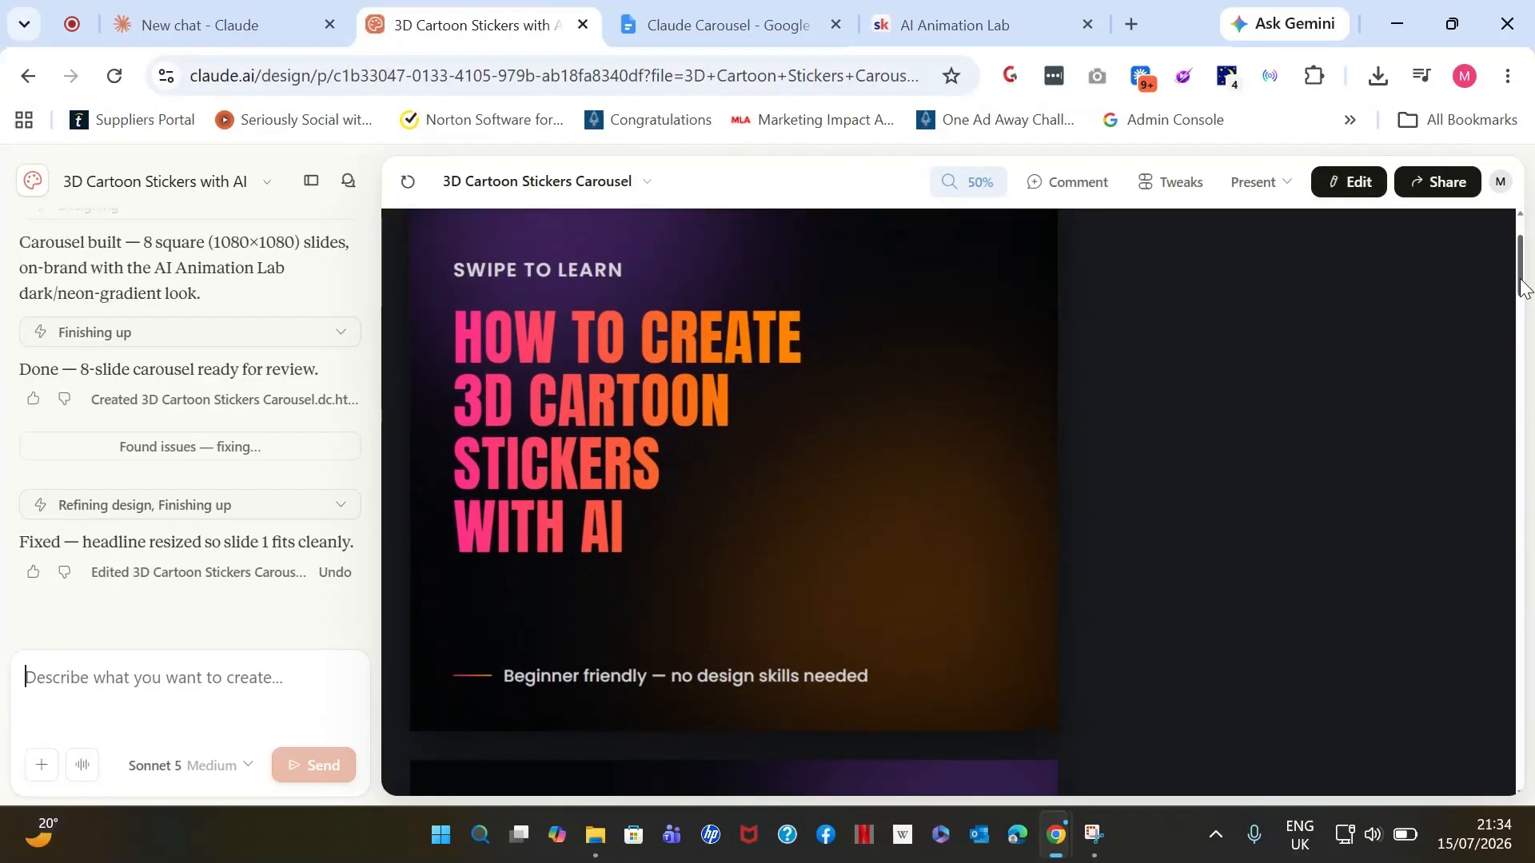
drag(1522, 281, 1524, 344)
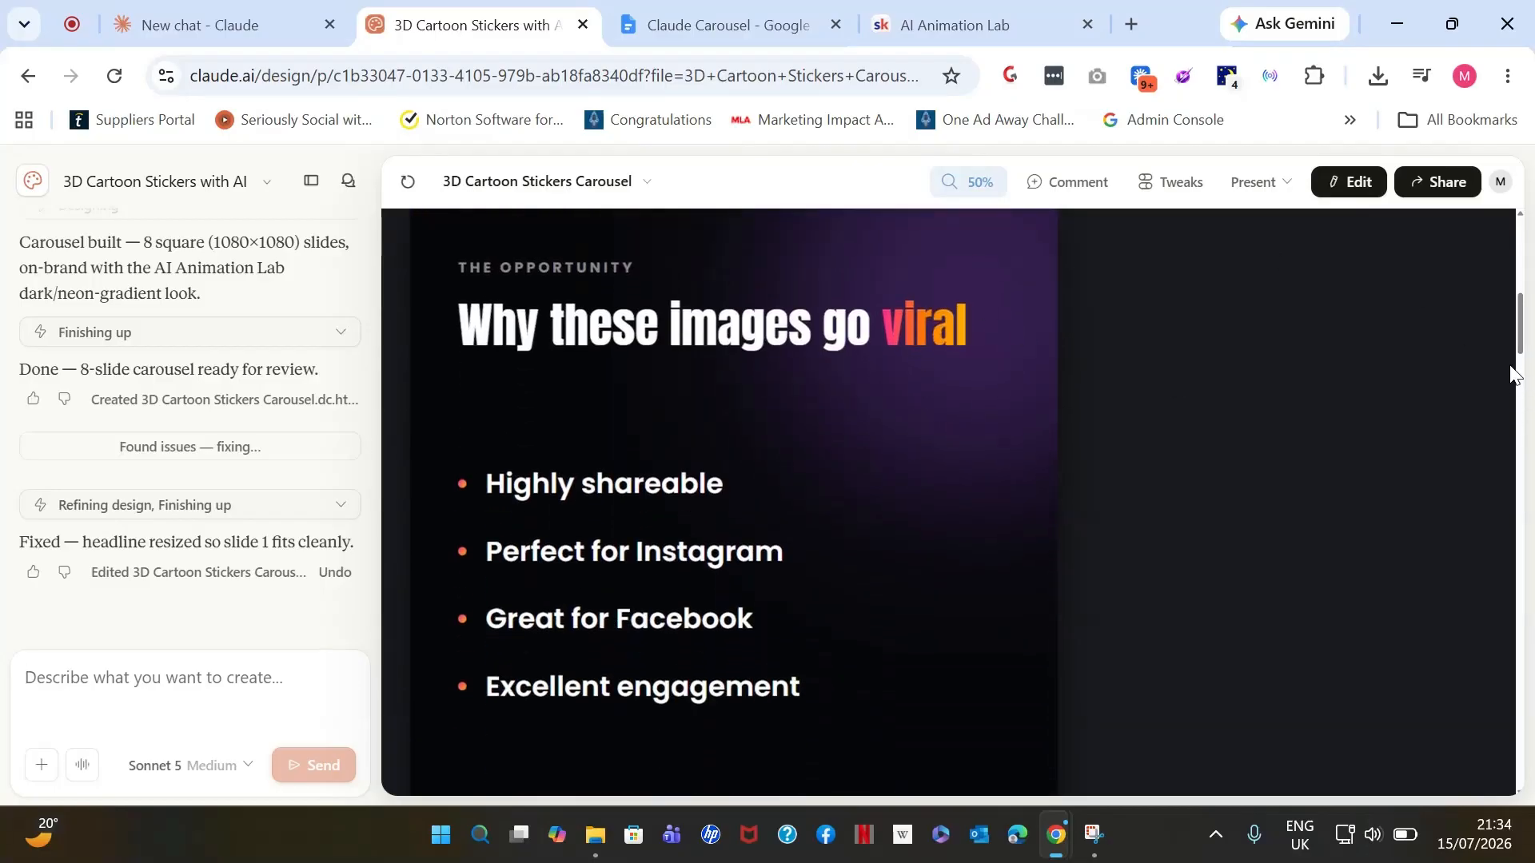
drag(1520, 351, 1533, 794)
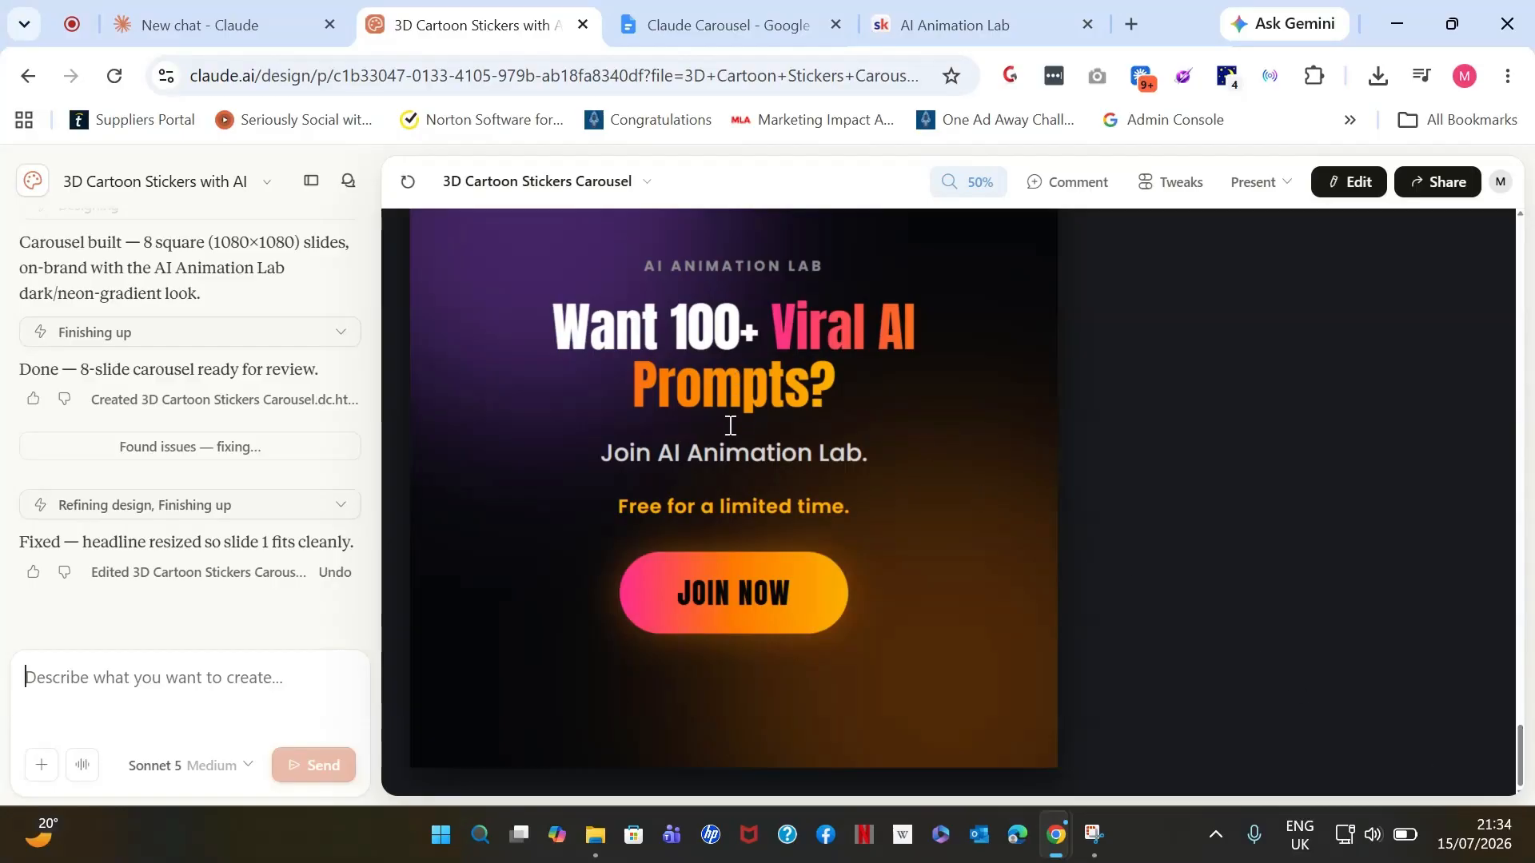
click(228, 678)
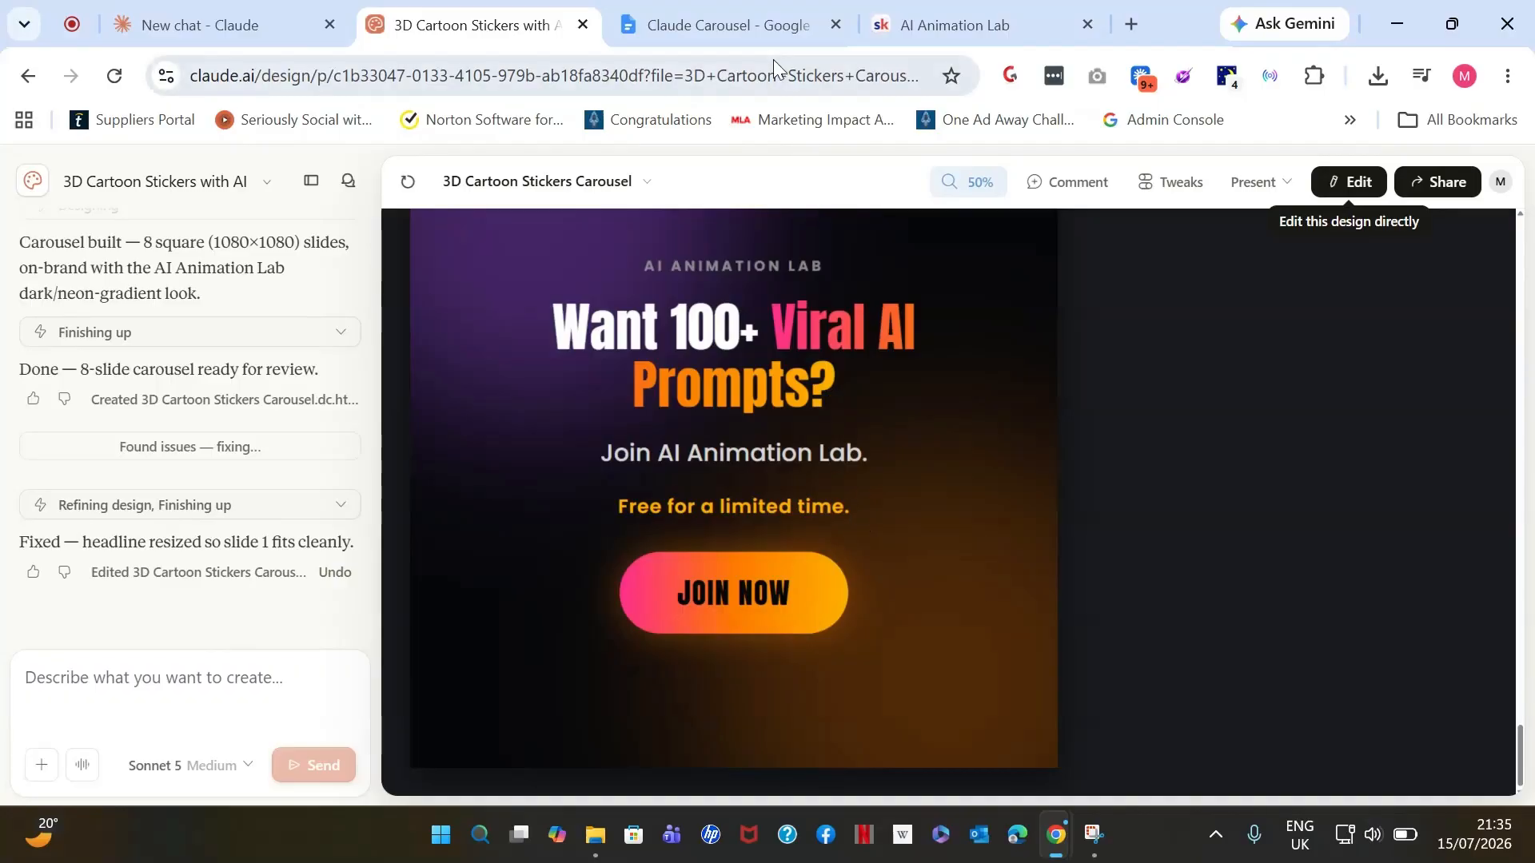
- Read through Prompt #2 in the Claude Carousel document, from its design requirements to the closing one-slide-at-a-time instruction
click(750, 26)
scroll(726, 519, down, 6)
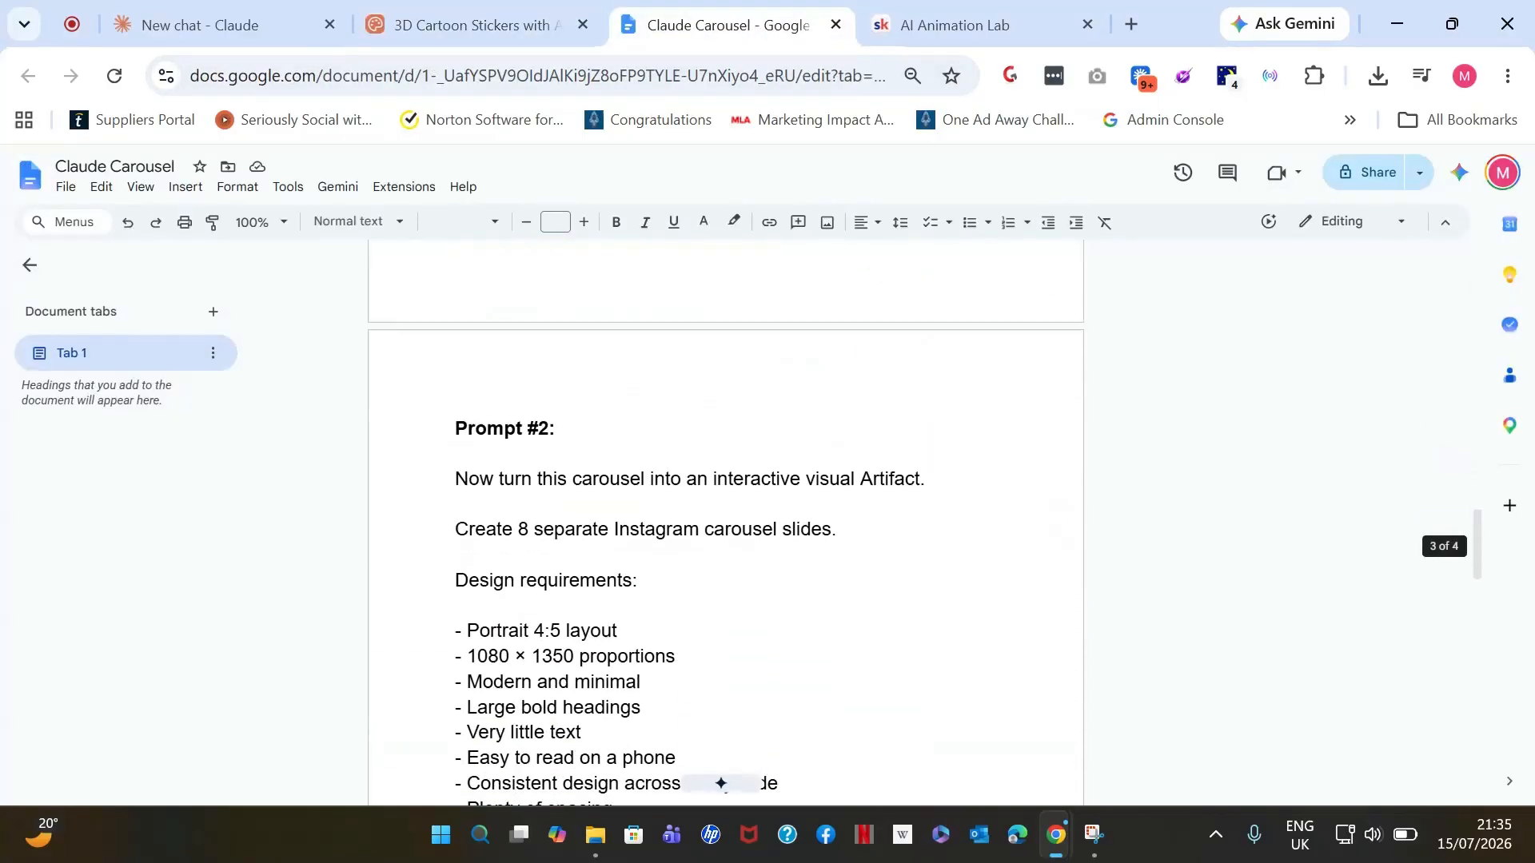
click(457, 377)
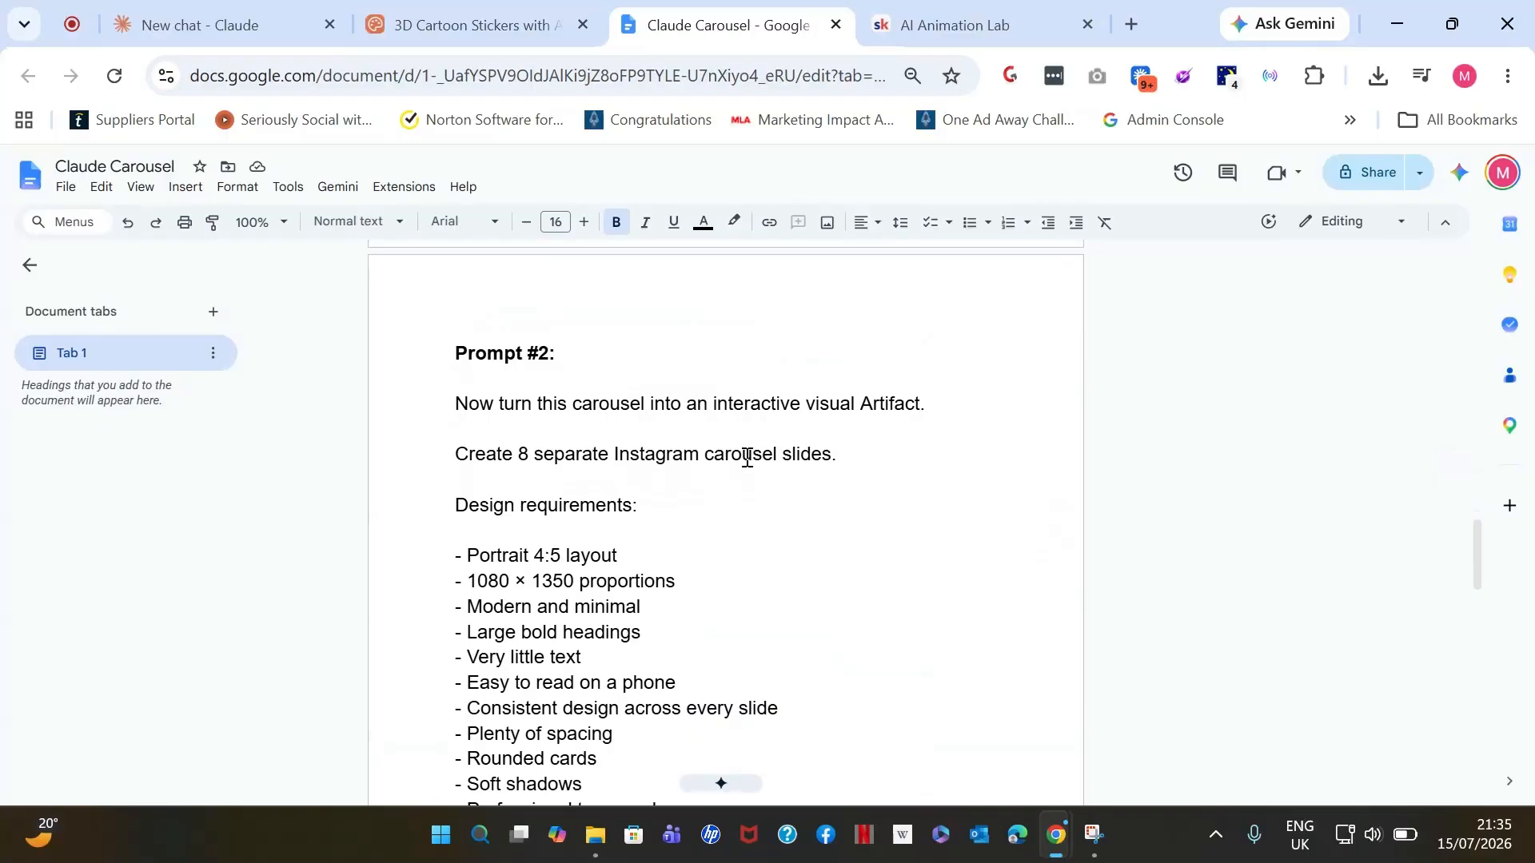
scroll(746, 448, down, 1)
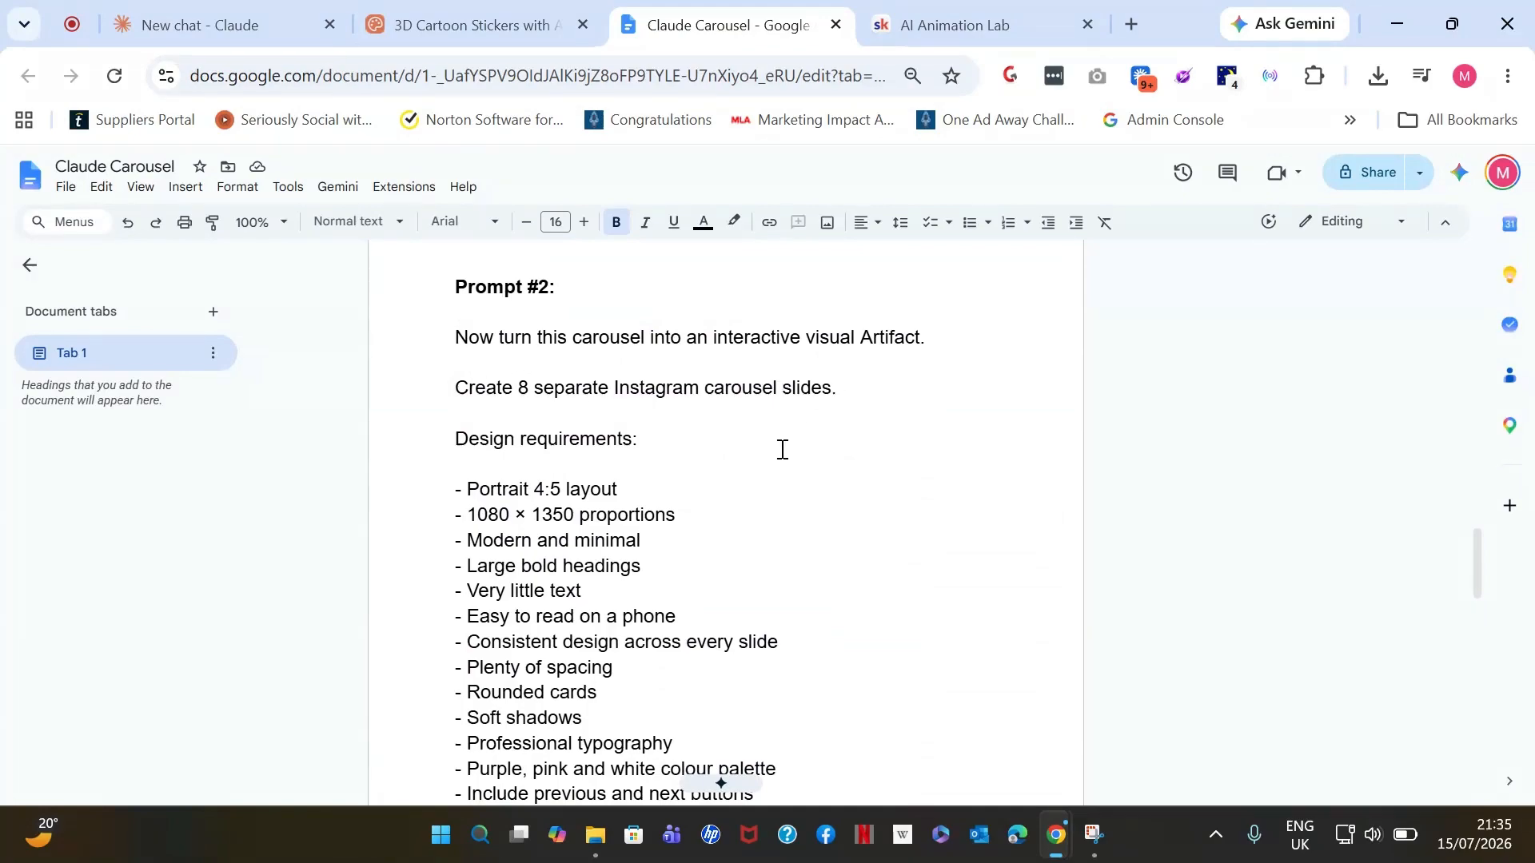
scroll(779, 446, down, 2)
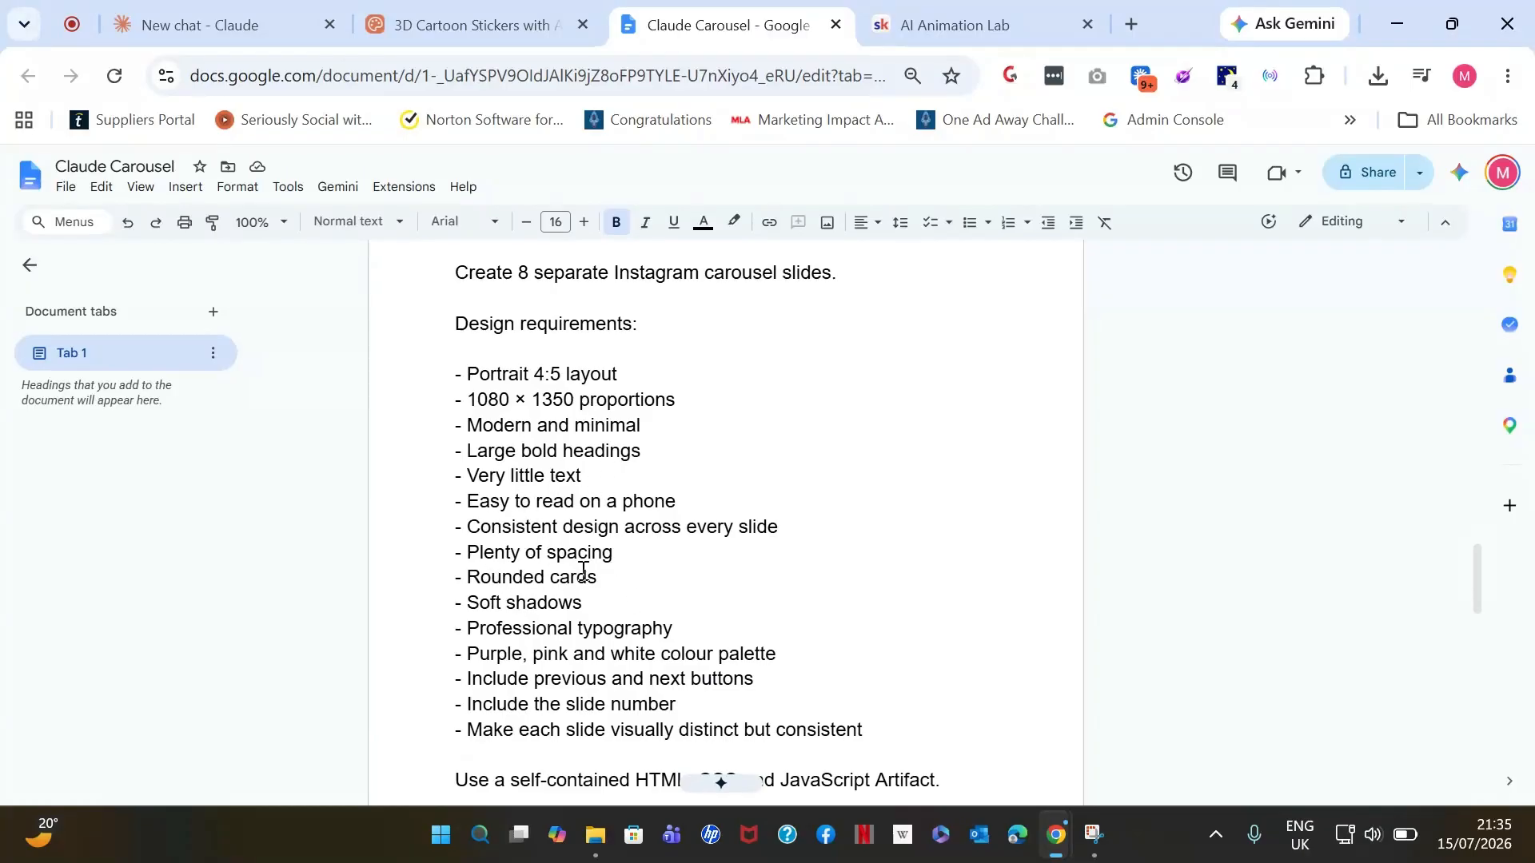
scroll(593, 605, down, 3)
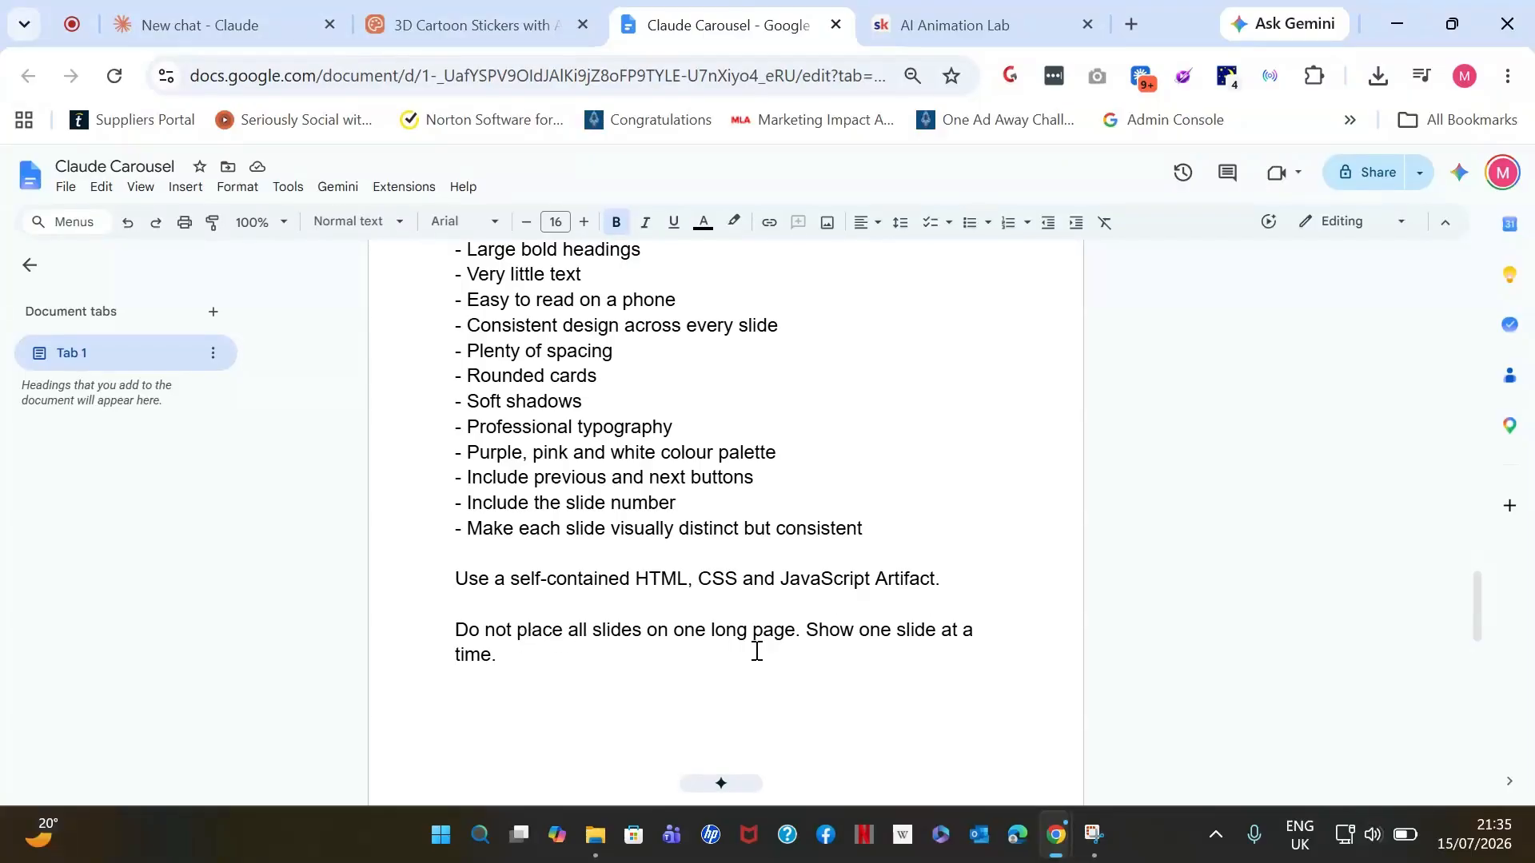
scroll(620, 658, up, 1)
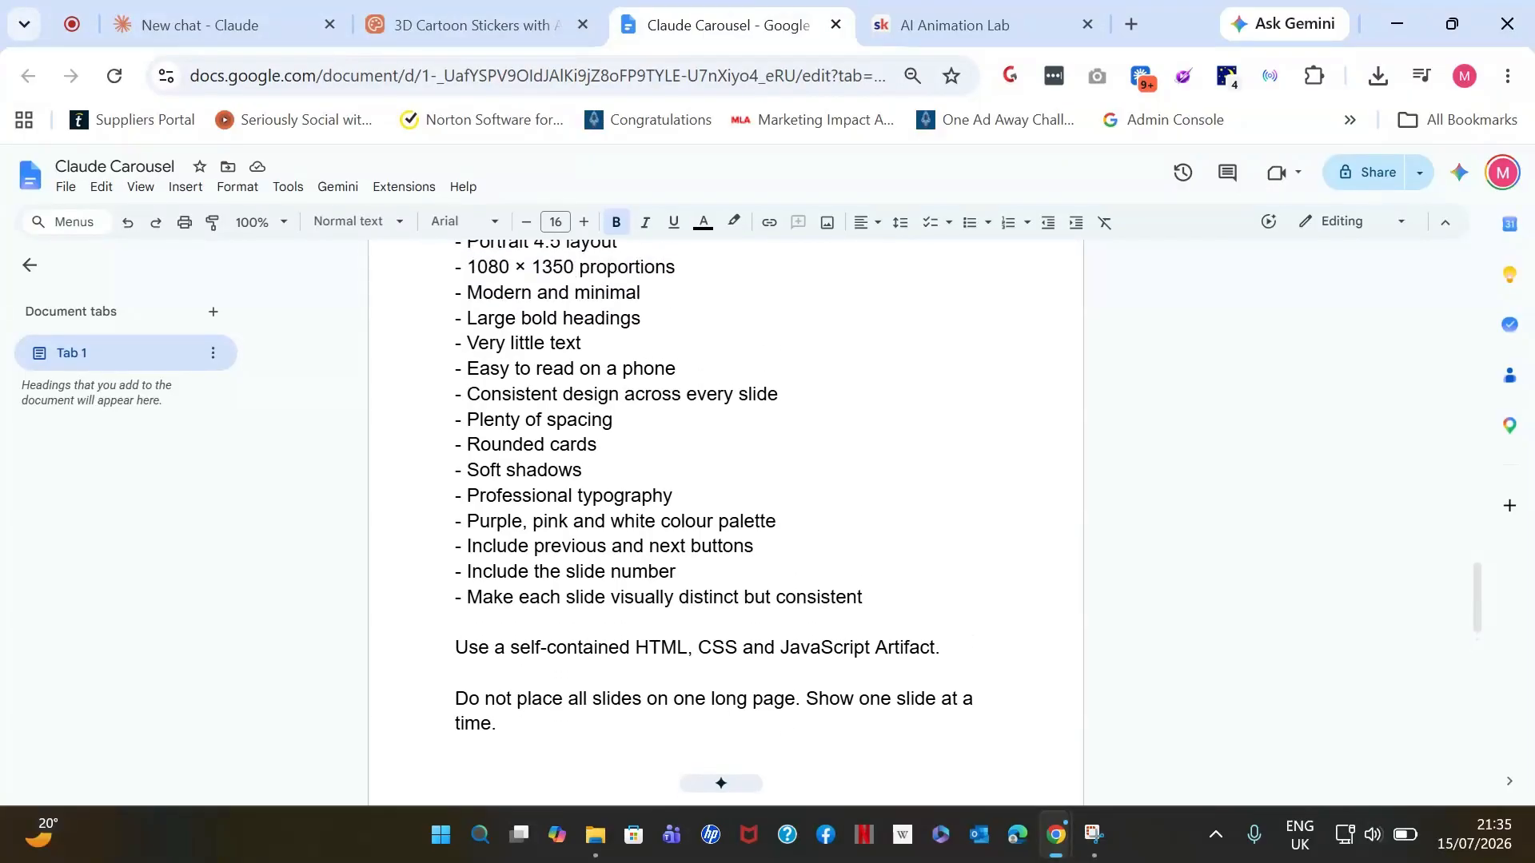
- Copy the whole body text of Prompt #2 into Claude Design's prompt field and submit it to build the interactive Artifact
click(511, 742)
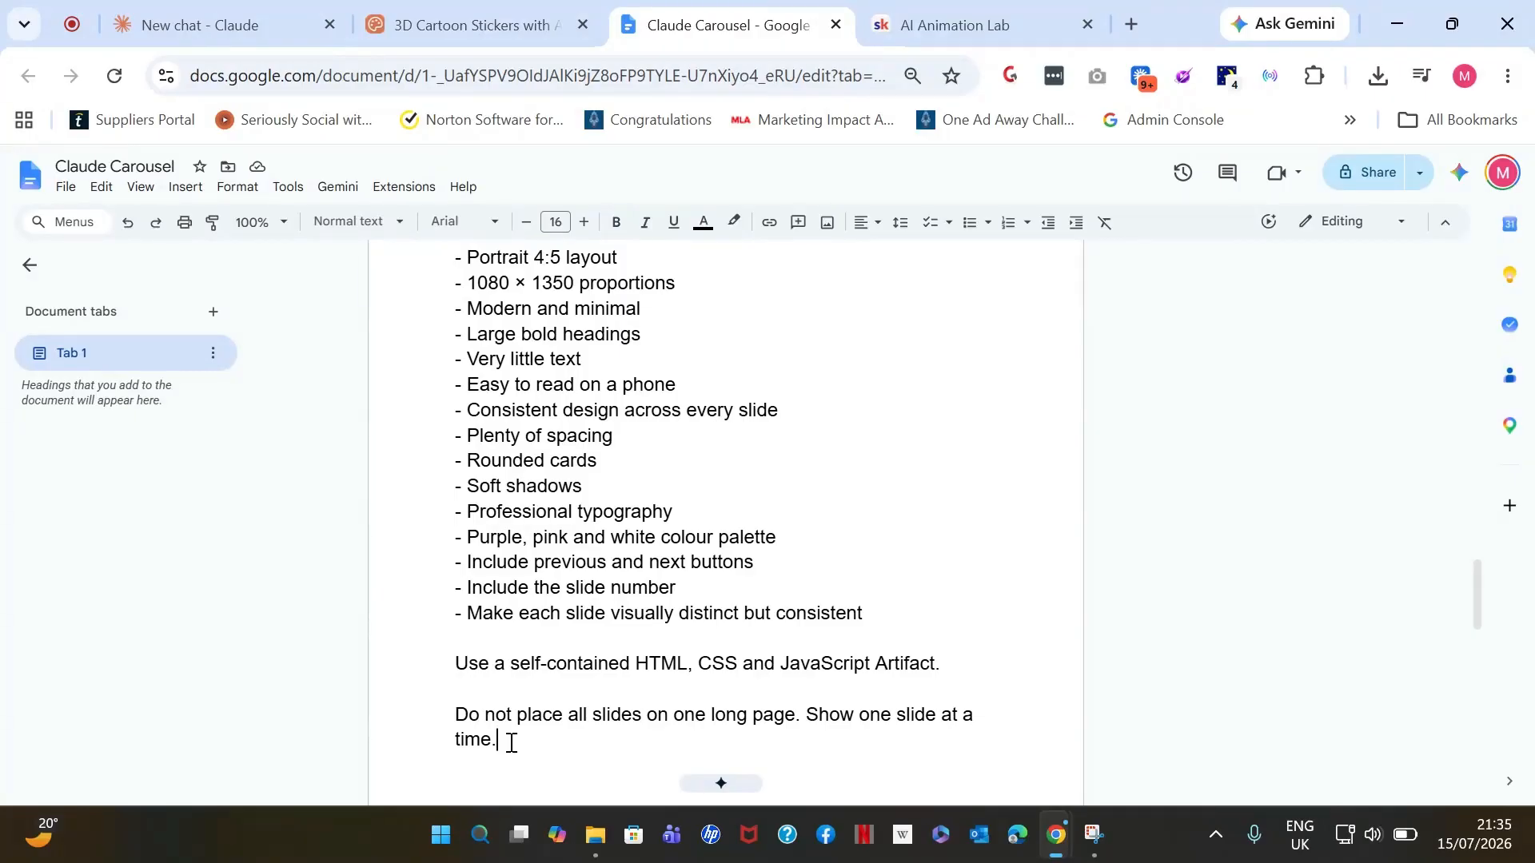
drag(506, 735, 457, 724)
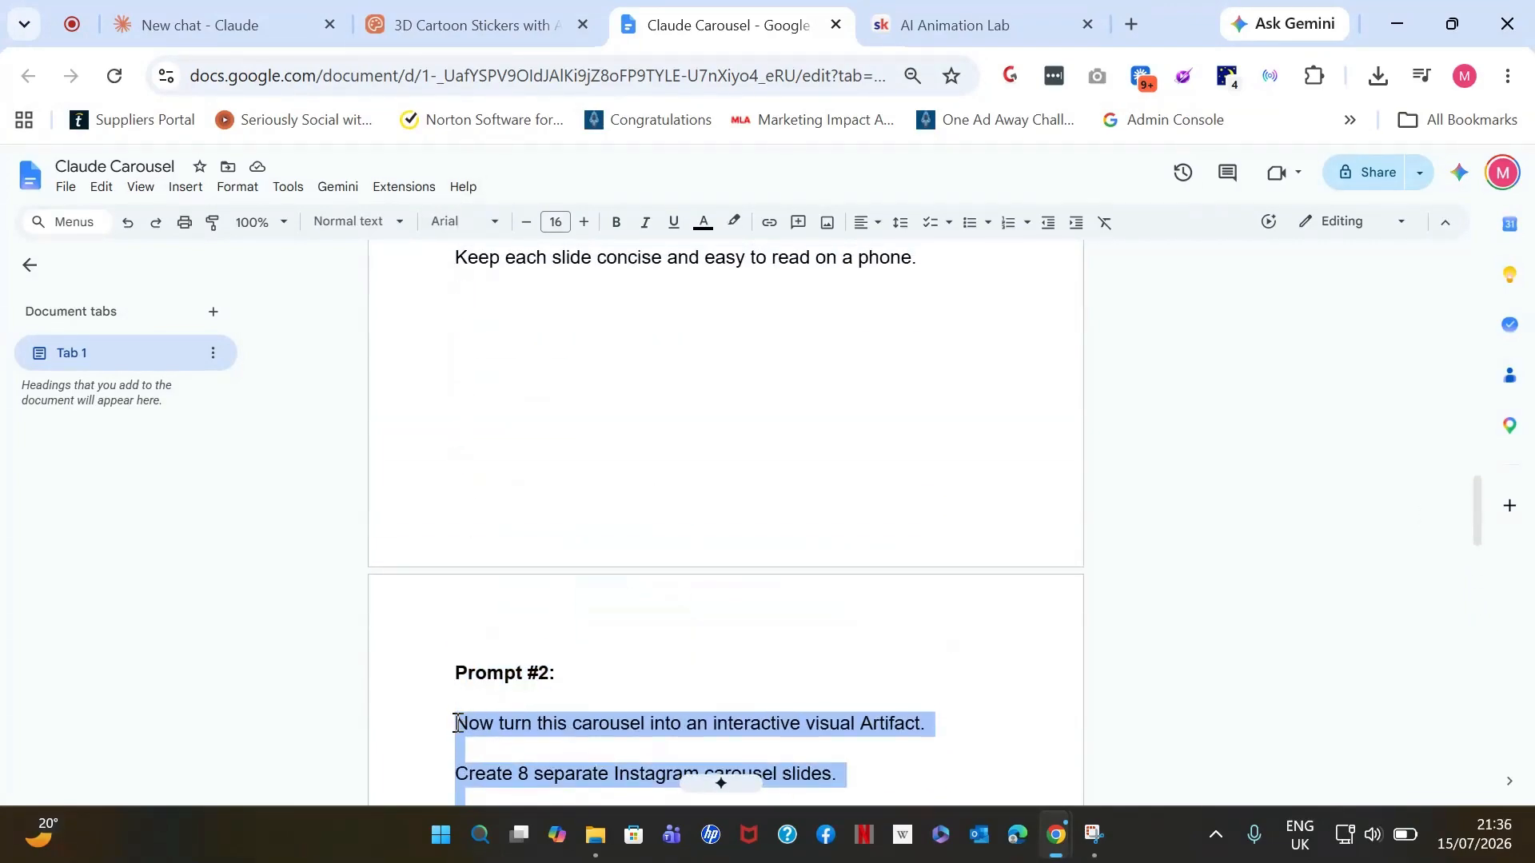
click(435, 18)
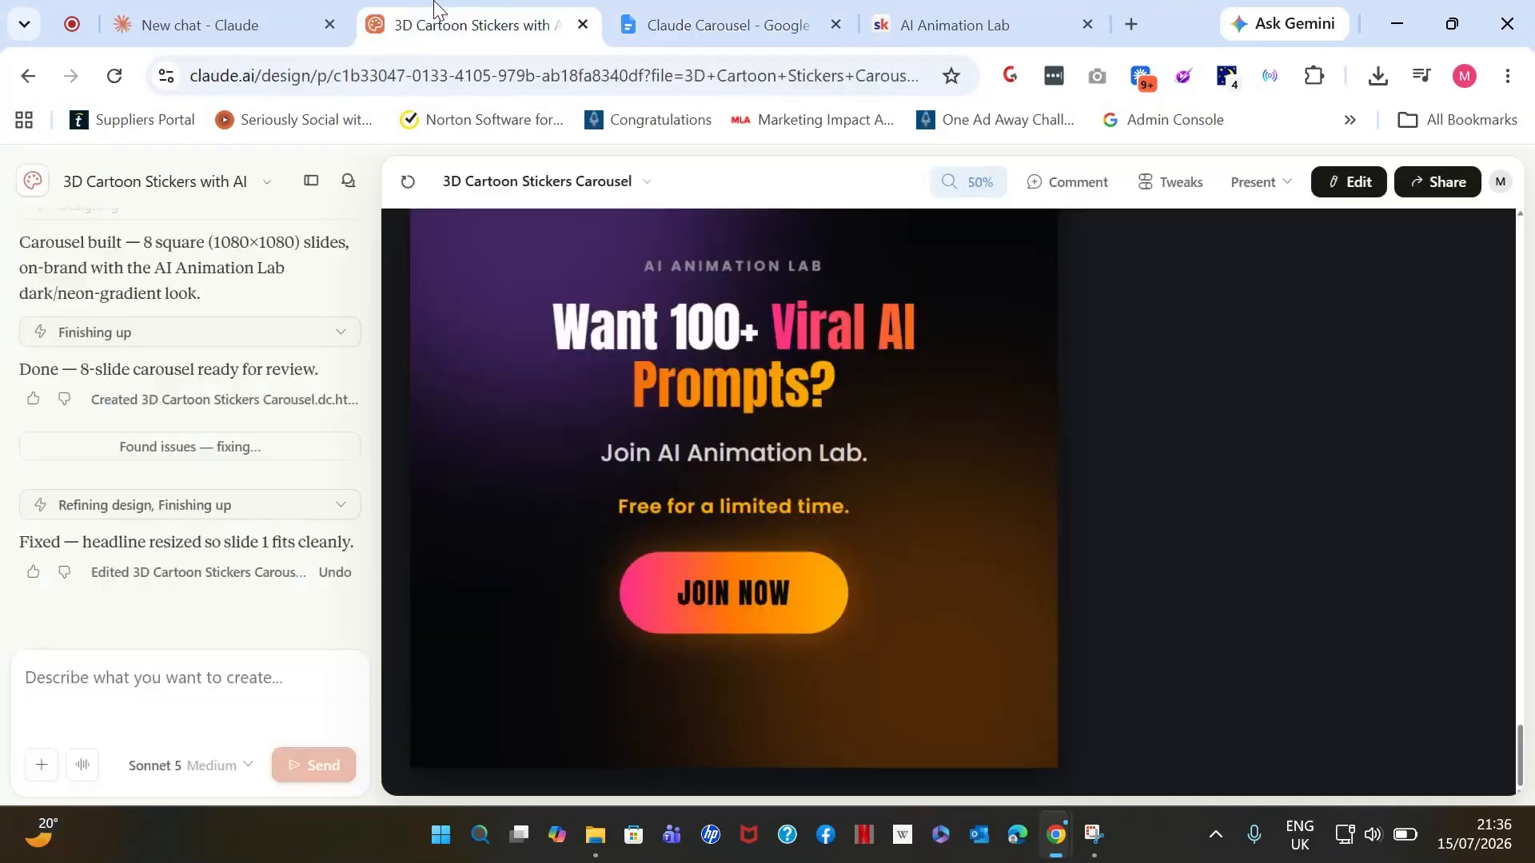
click(208, 707)
key(ctrl+v)
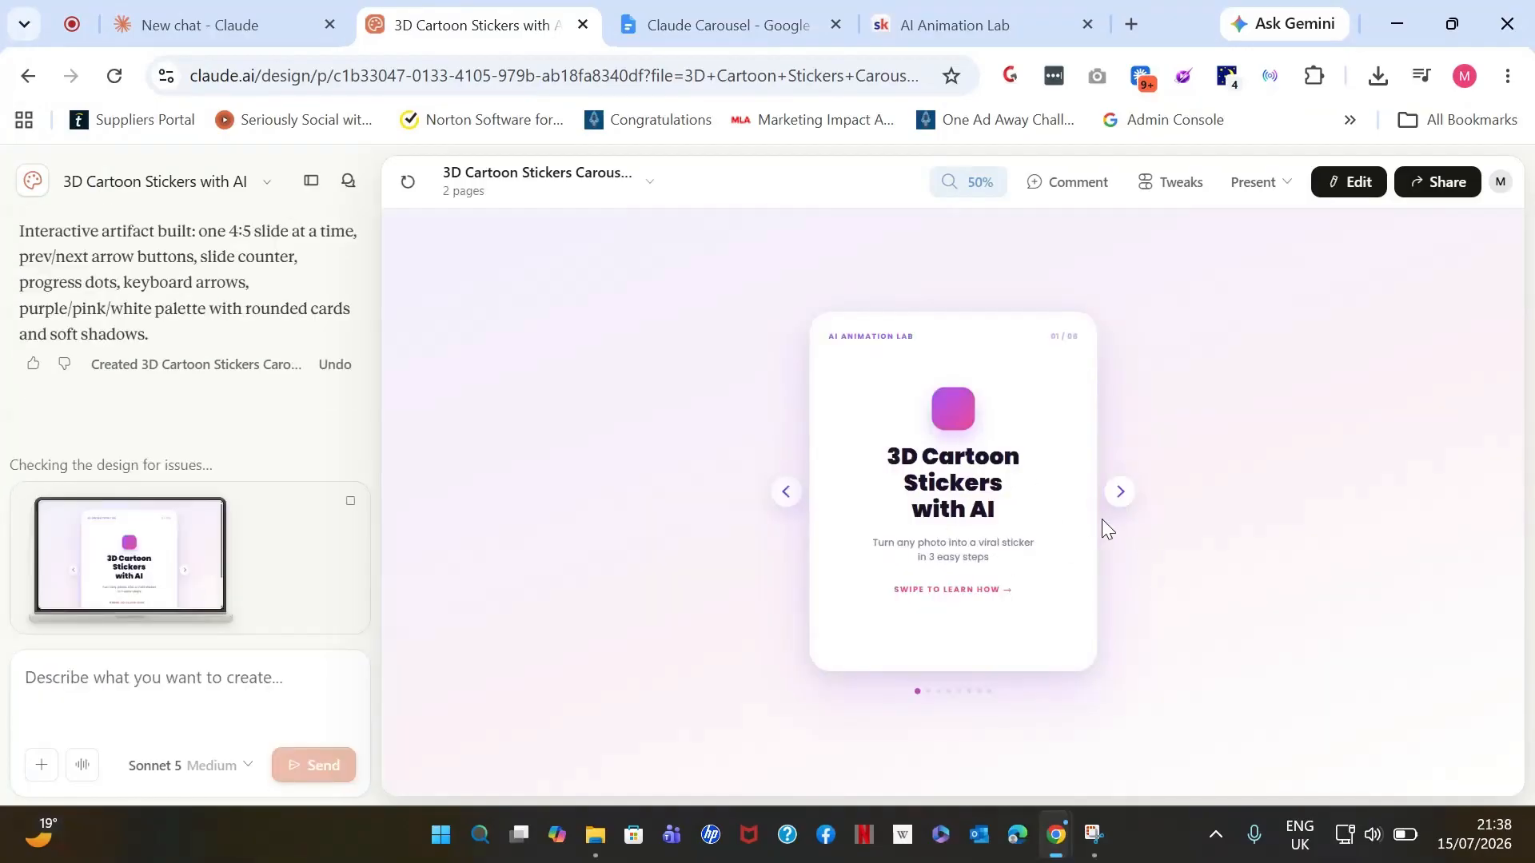
- Page forward through the interactive carousel from slide 1 to slide 8 to check each slide
click(1122, 492)
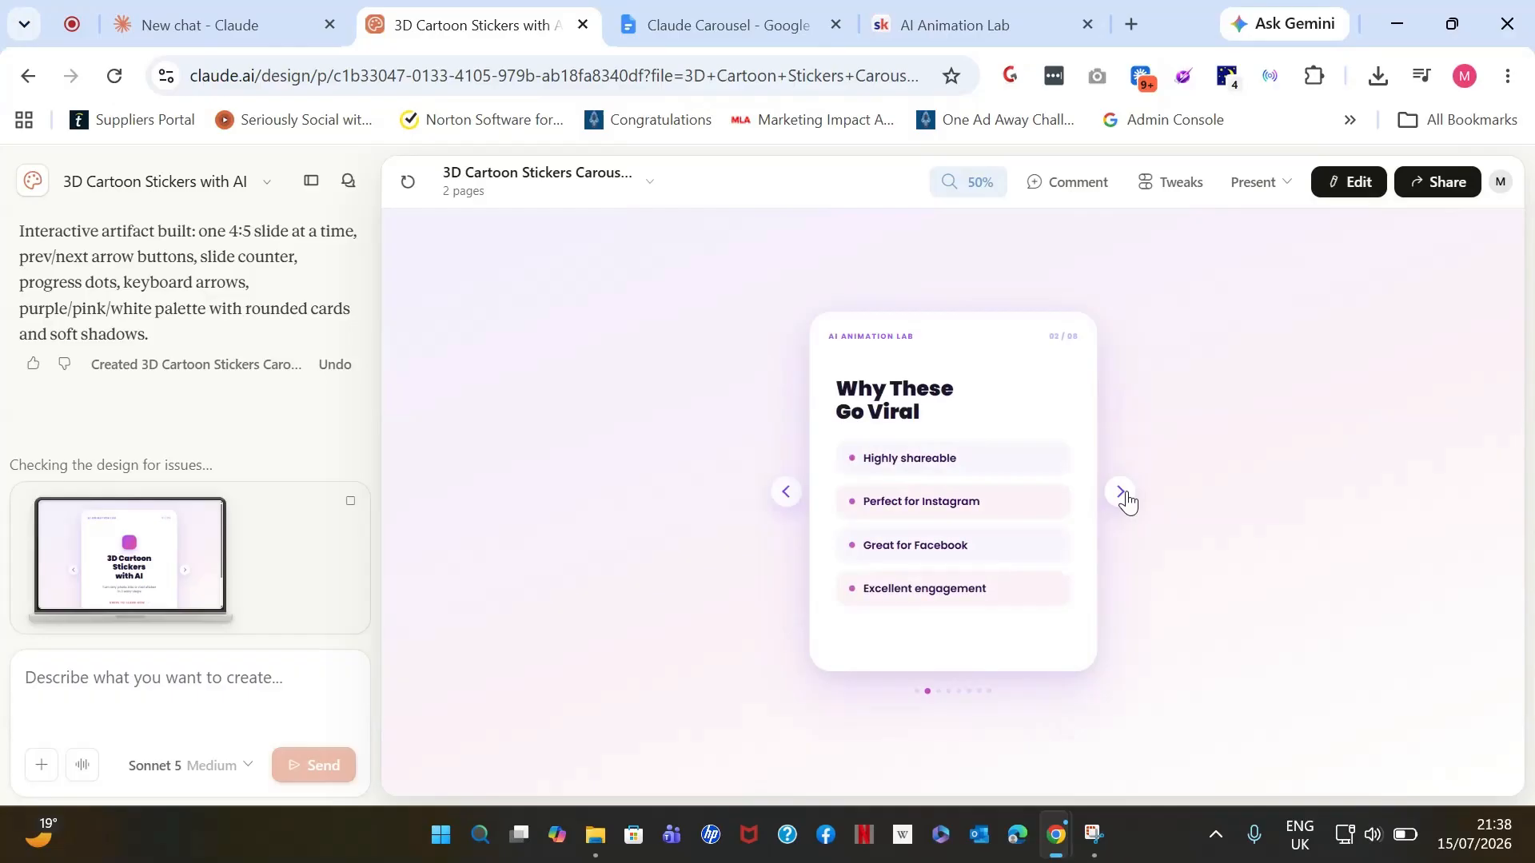
click(1122, 492)
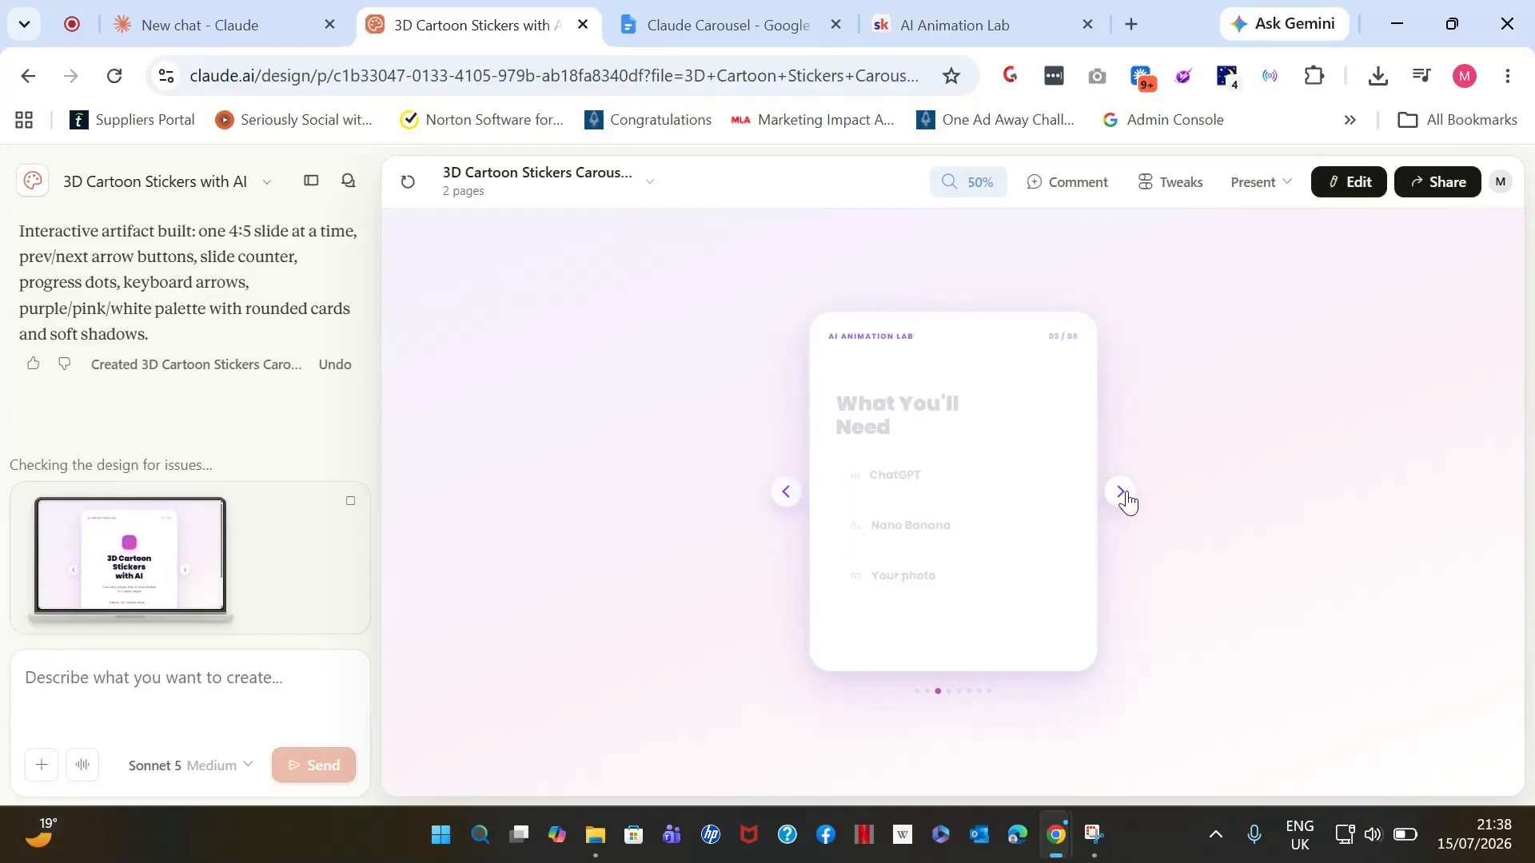
click(1122, 492)
click(1122, 493)
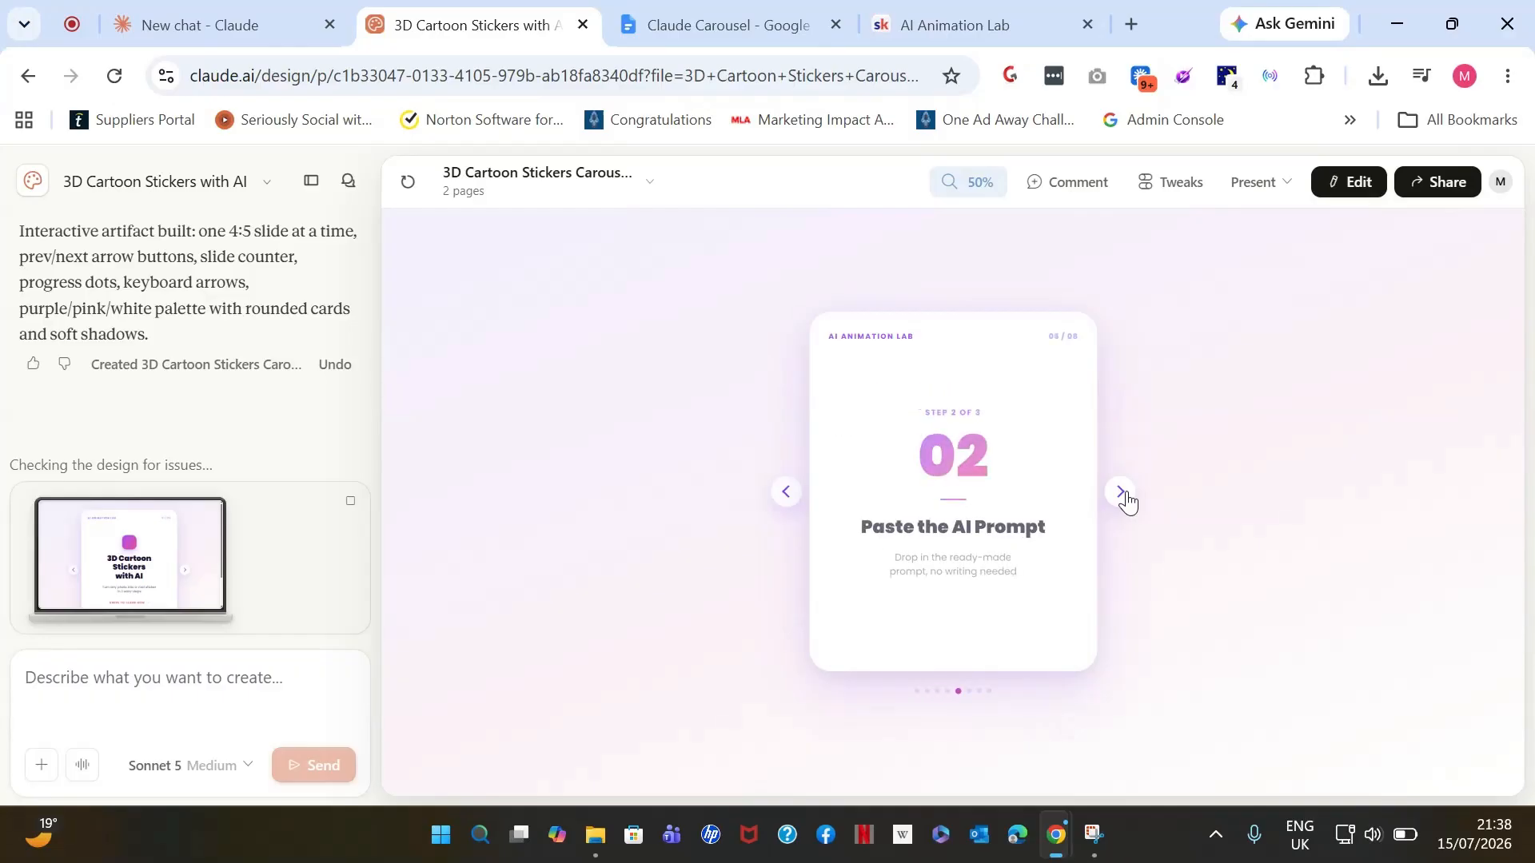
click(1123, 493)
click(1123, 492)
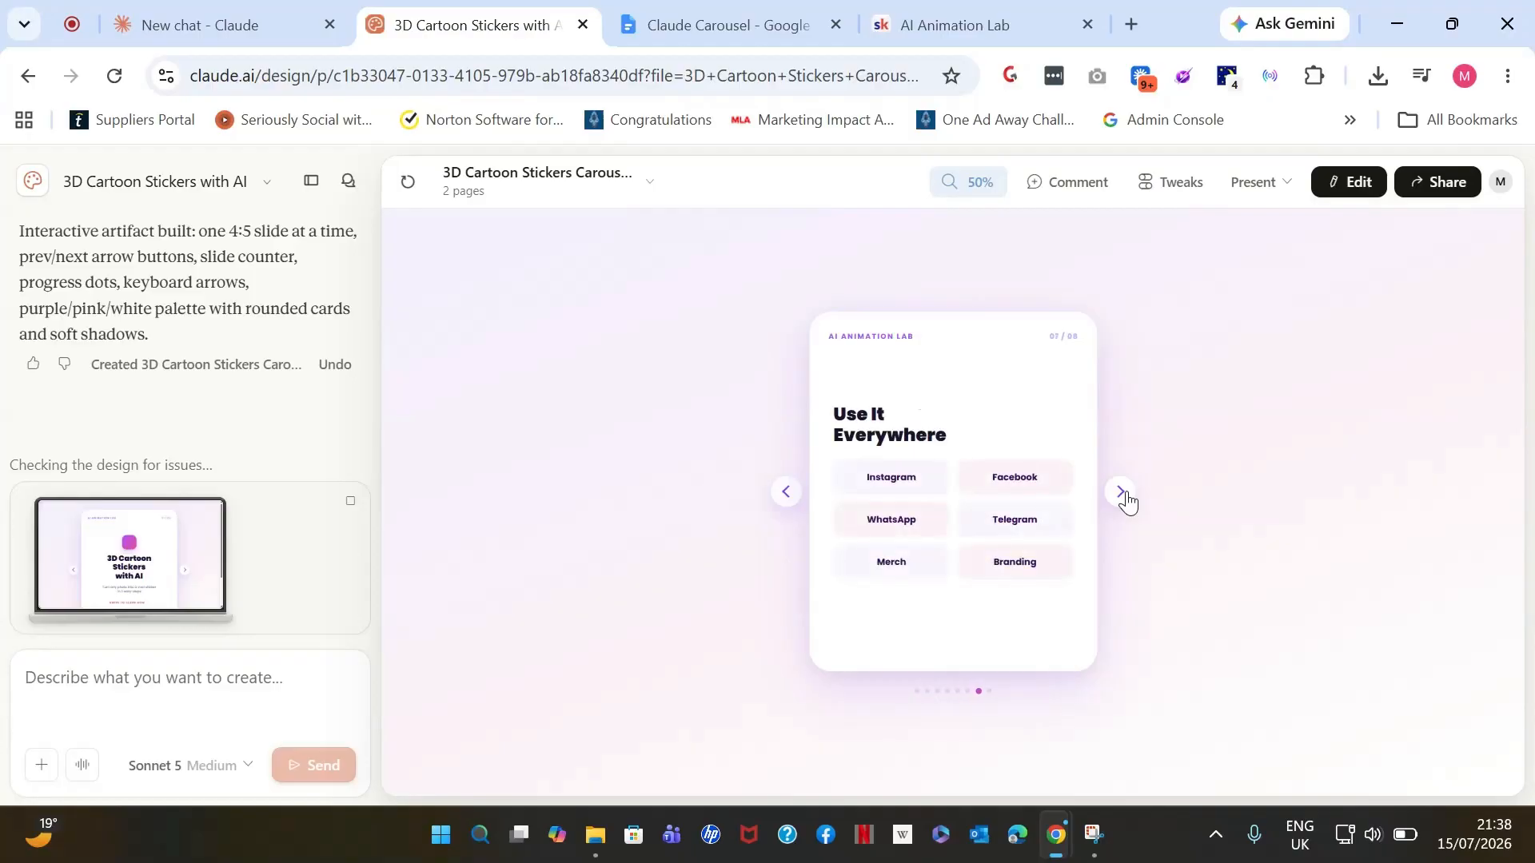
click(1122, 493)
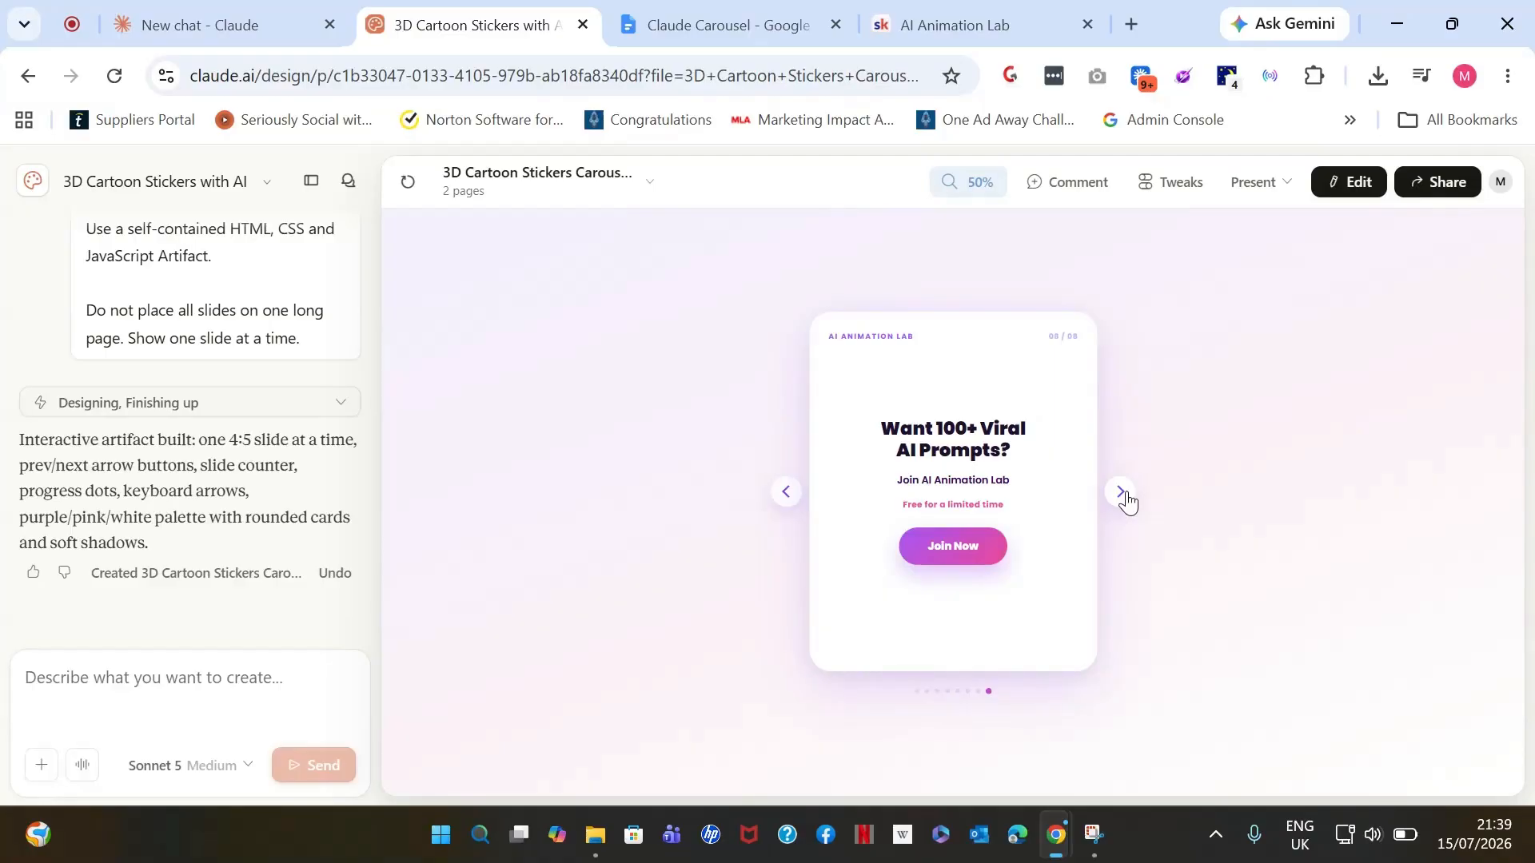
- Copy Prompt #3 from the document into Claude Design and submit it to add a Download All Slides button with 1080 × 1350 PNG export
click(816, 19)
click(478, 367)
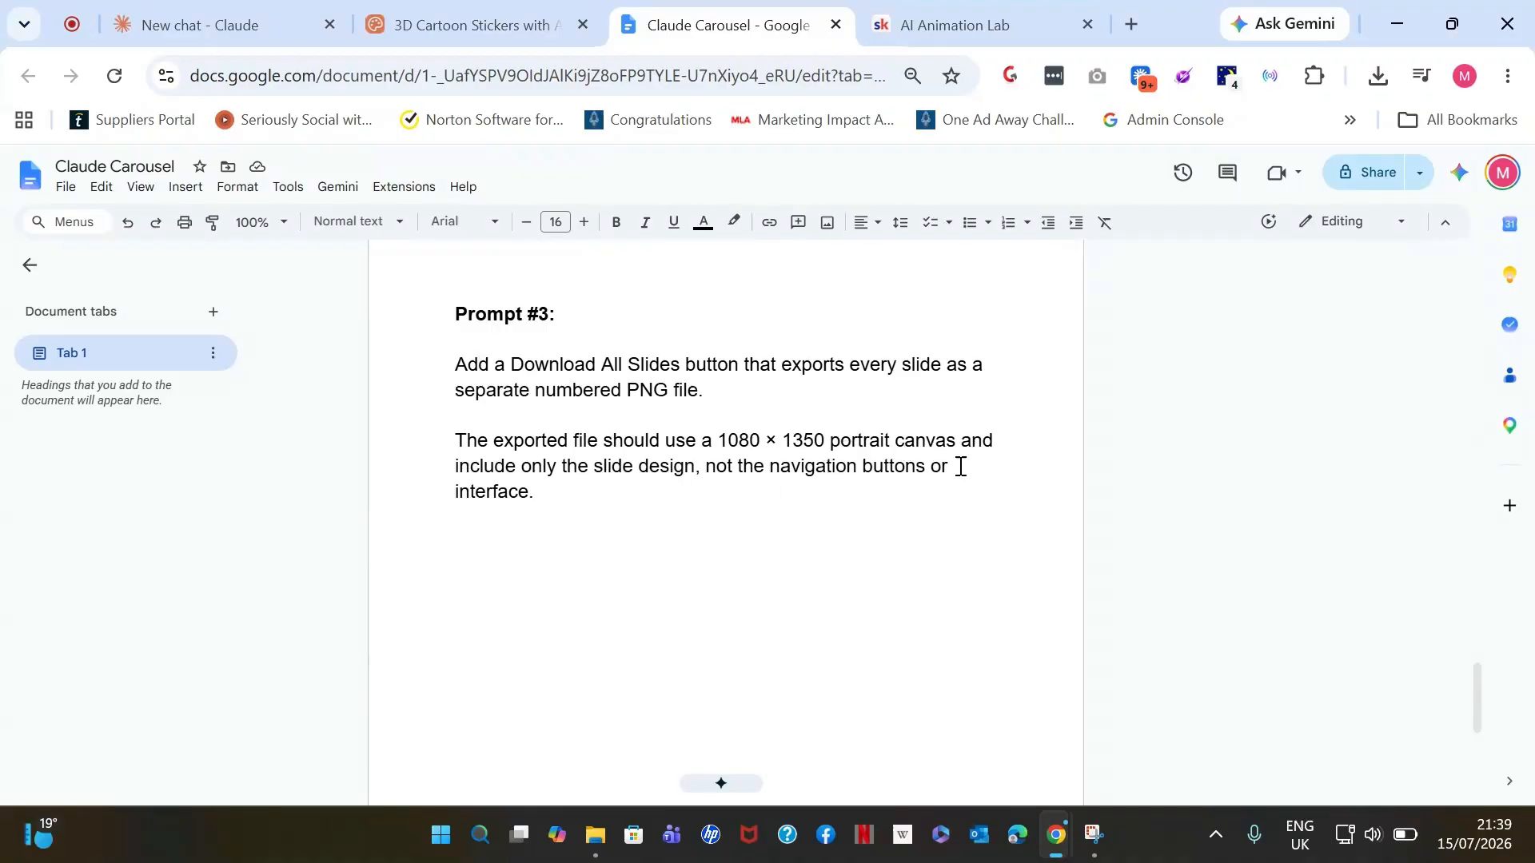
drag(610, 497, 440, 376)
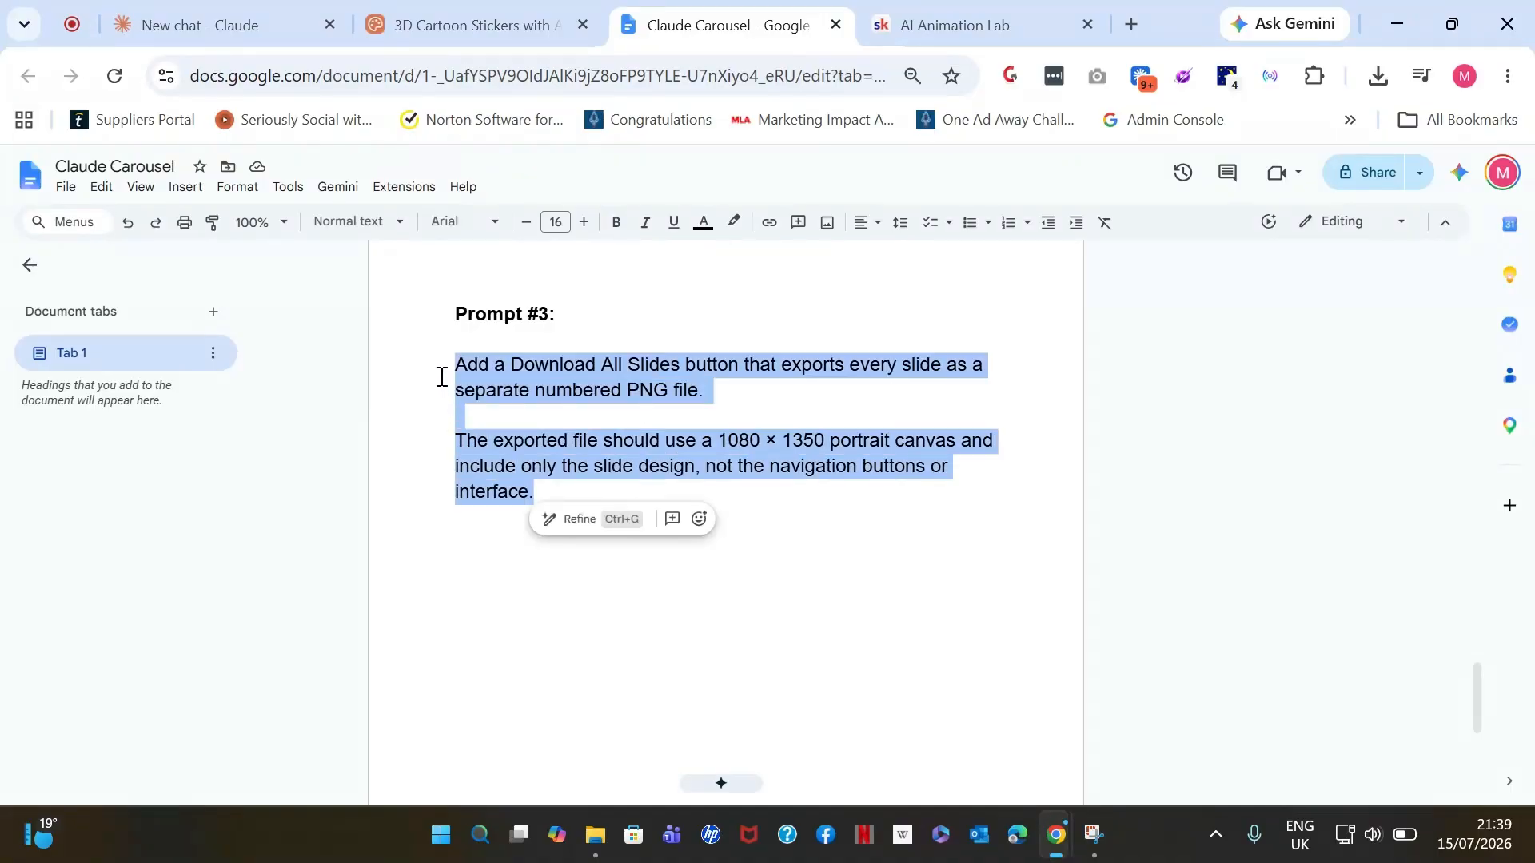
click(534, 14)
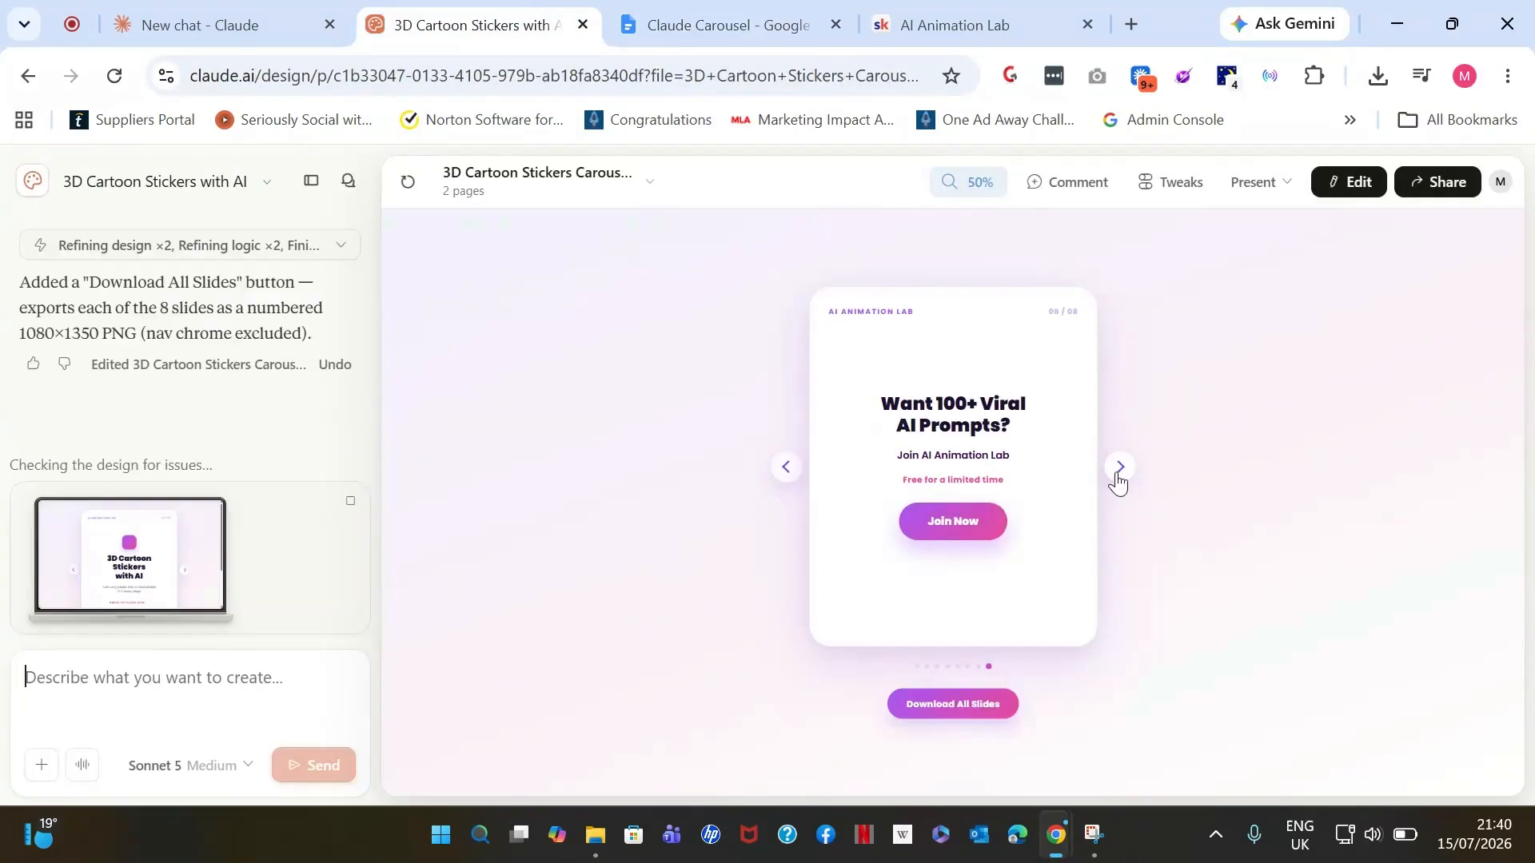
- Download all carousel slides from the interactive Artifact and go back to the closing "Join Now" slide
click(1118, 472)
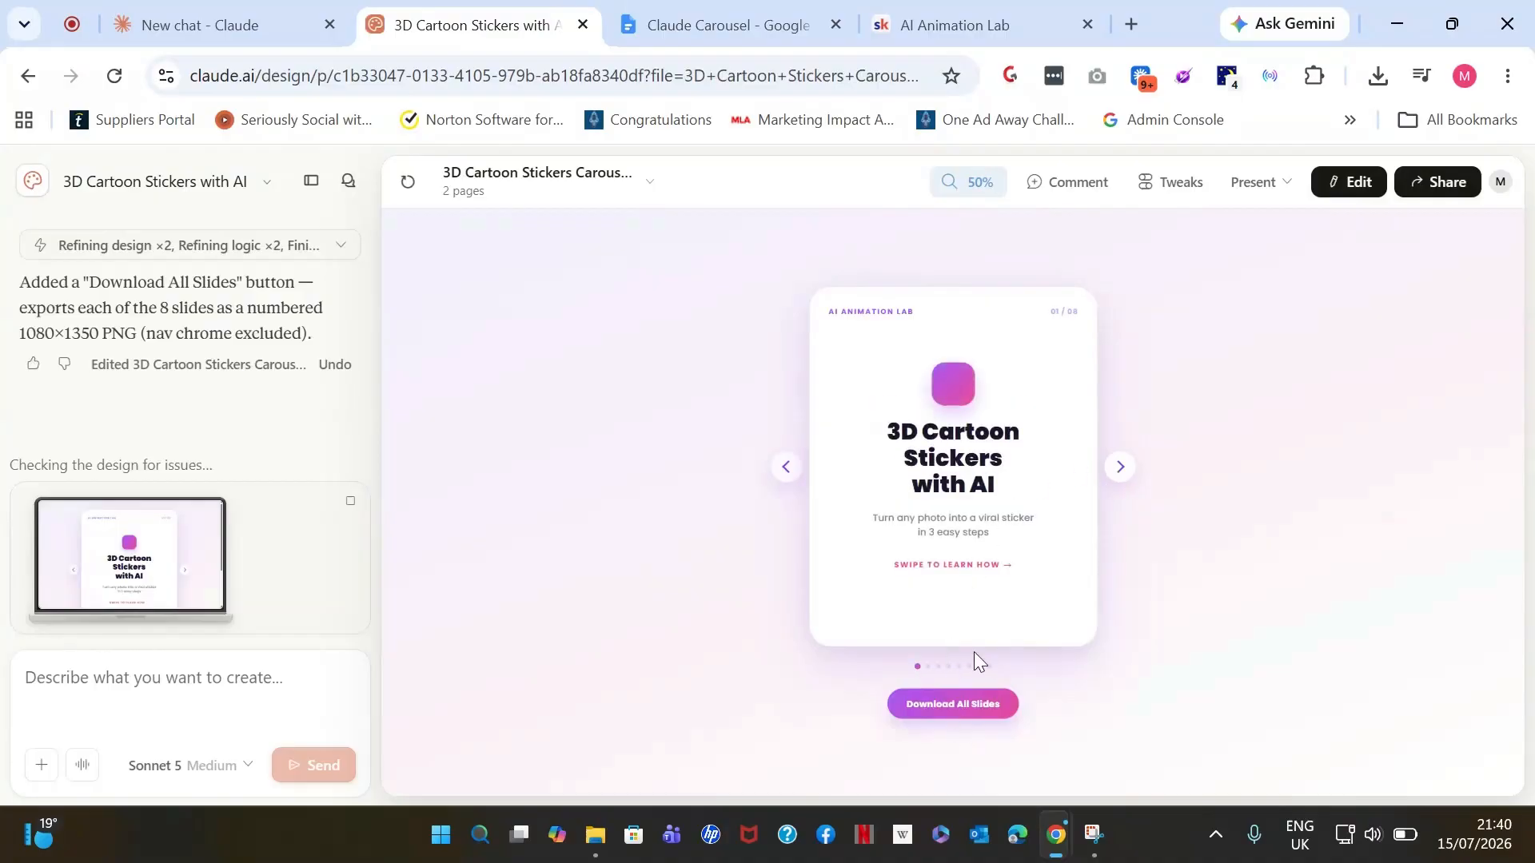
click(971, 707)
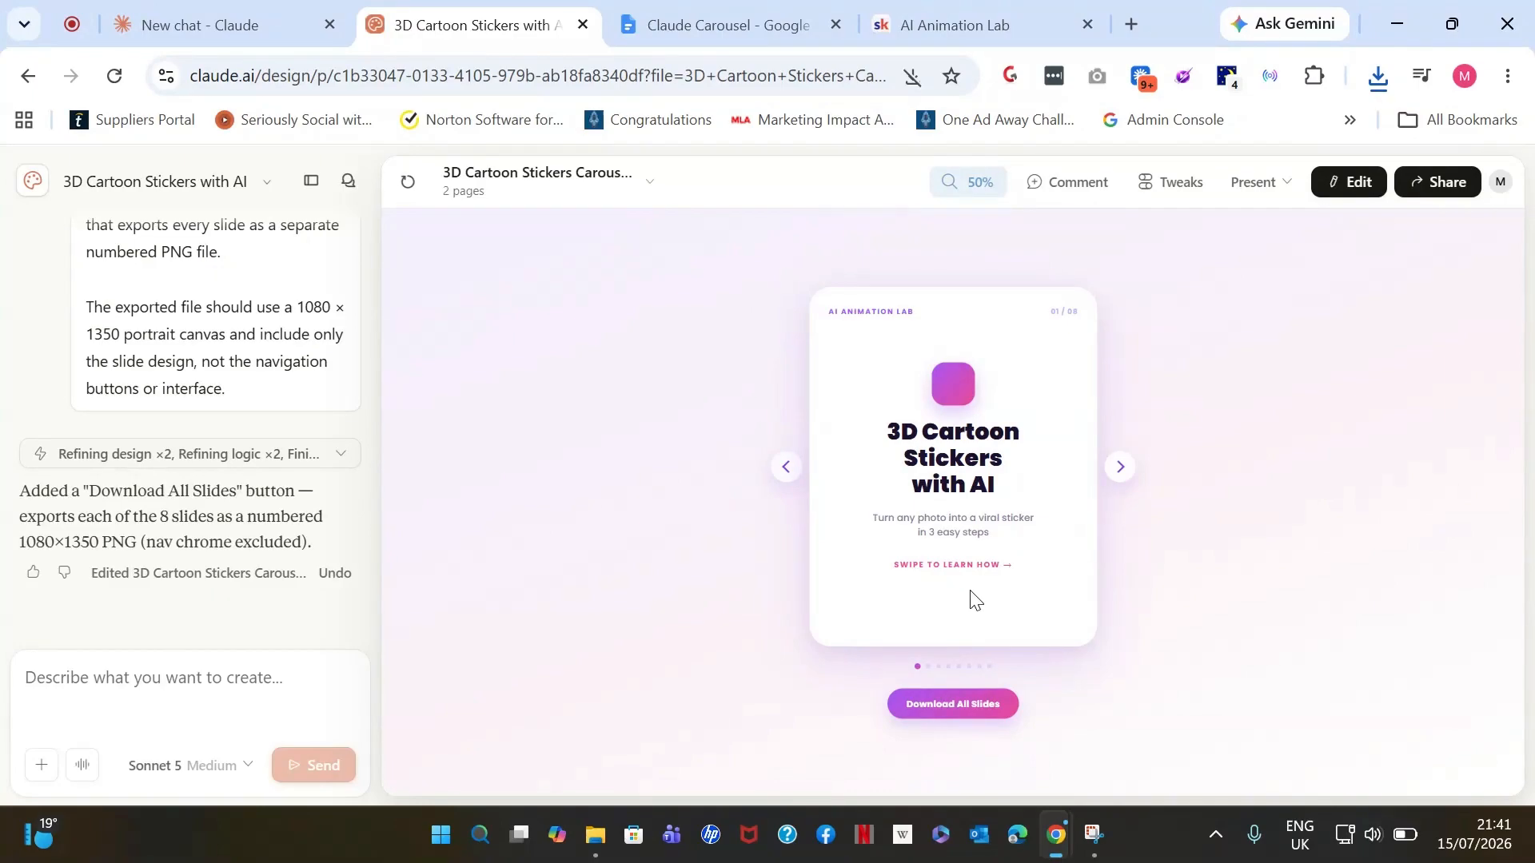
click(786, 466)
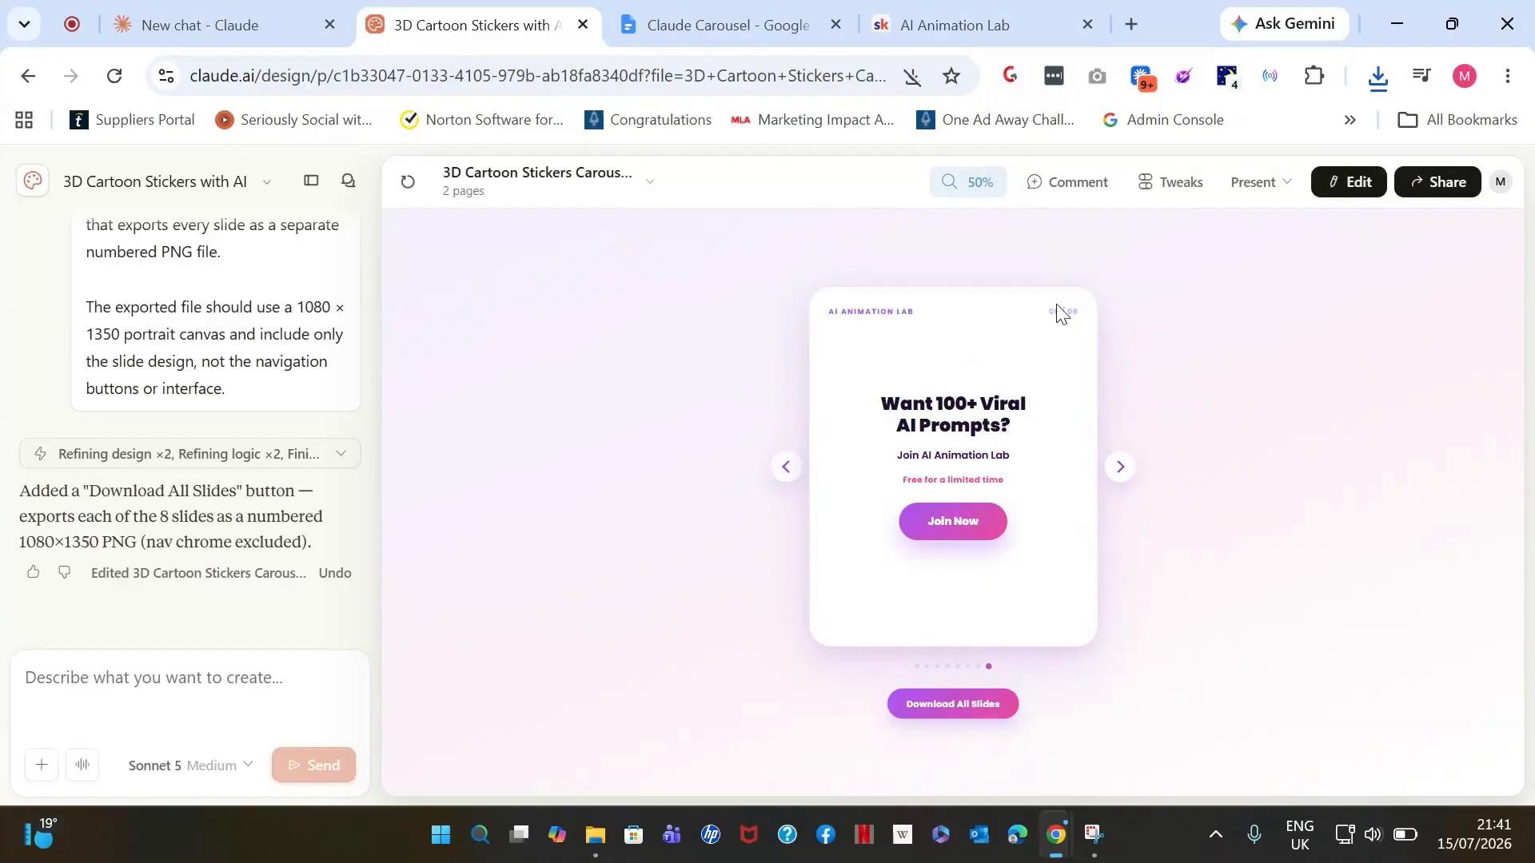
- Switch to the AI Animation Lab community on Skool and look over its About page, Classroom modules and Community posts
click(976, 12)
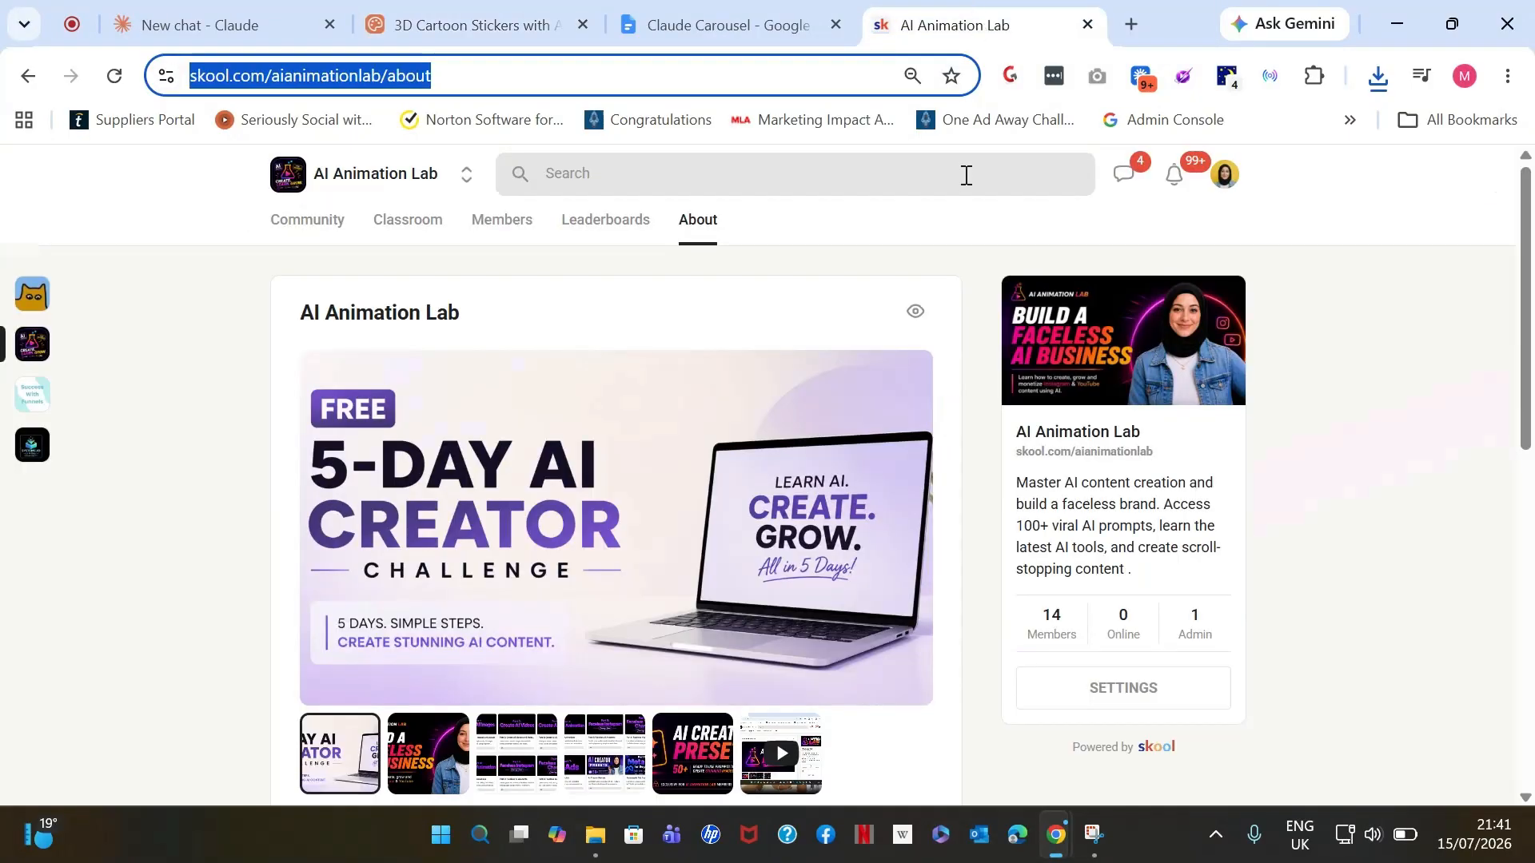
click(969, 218)
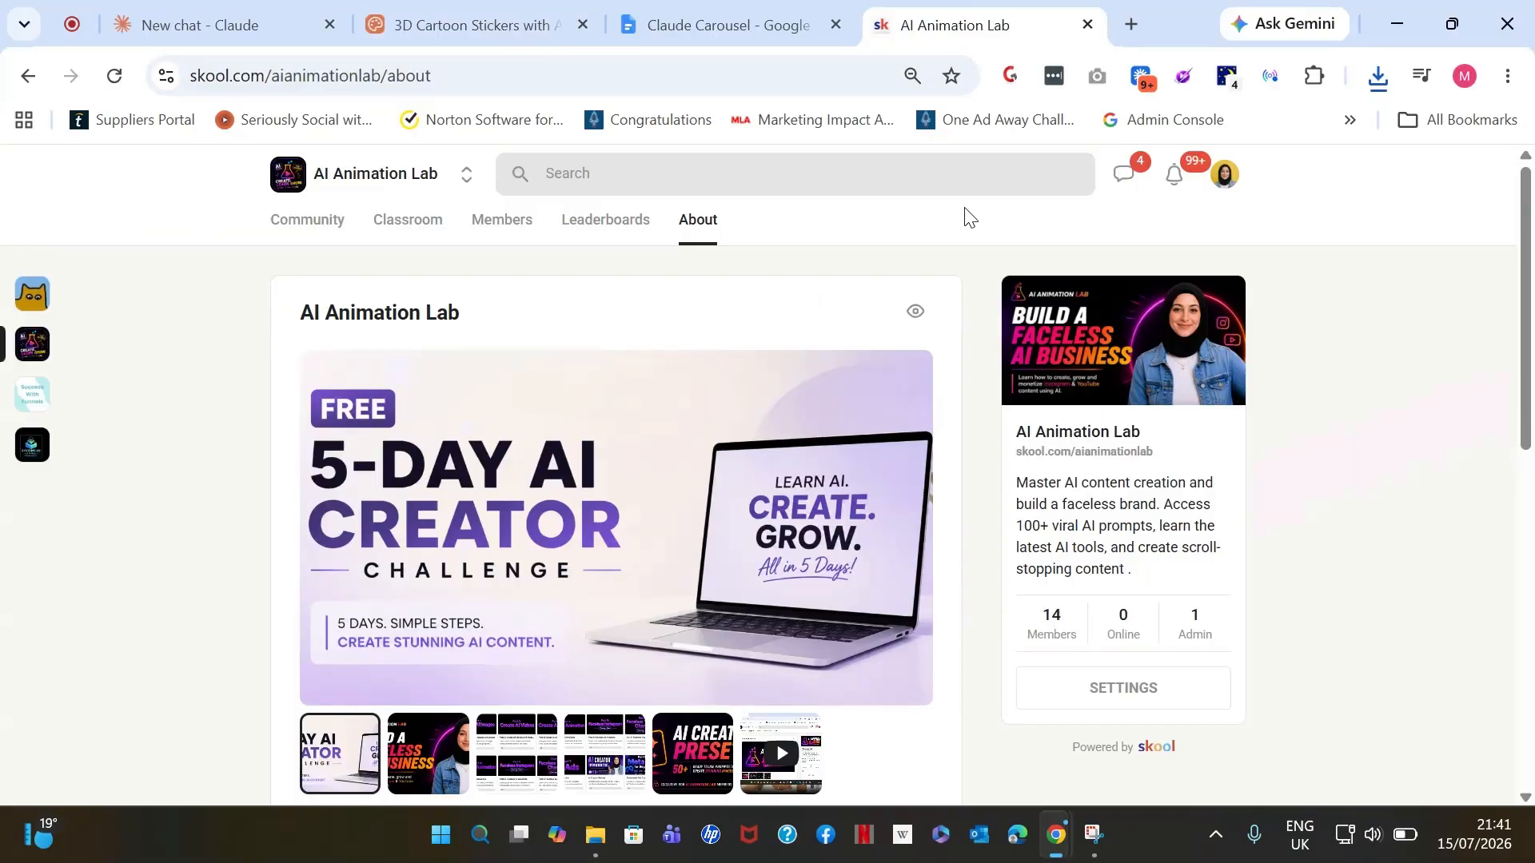
drag(1530, 304, 1532, 530)
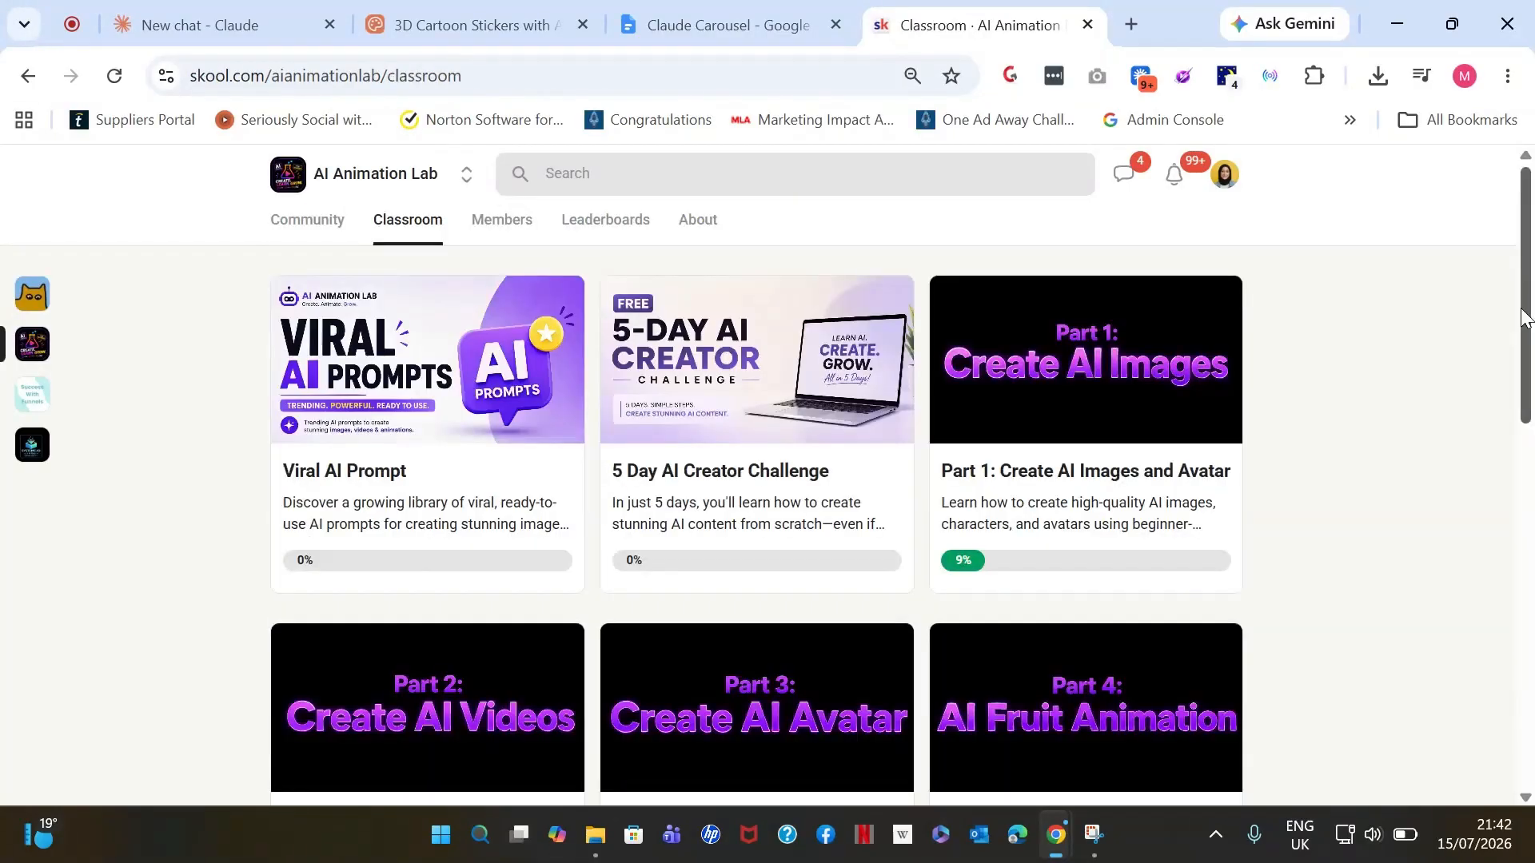
drag(1521, 301, 1528, 267)
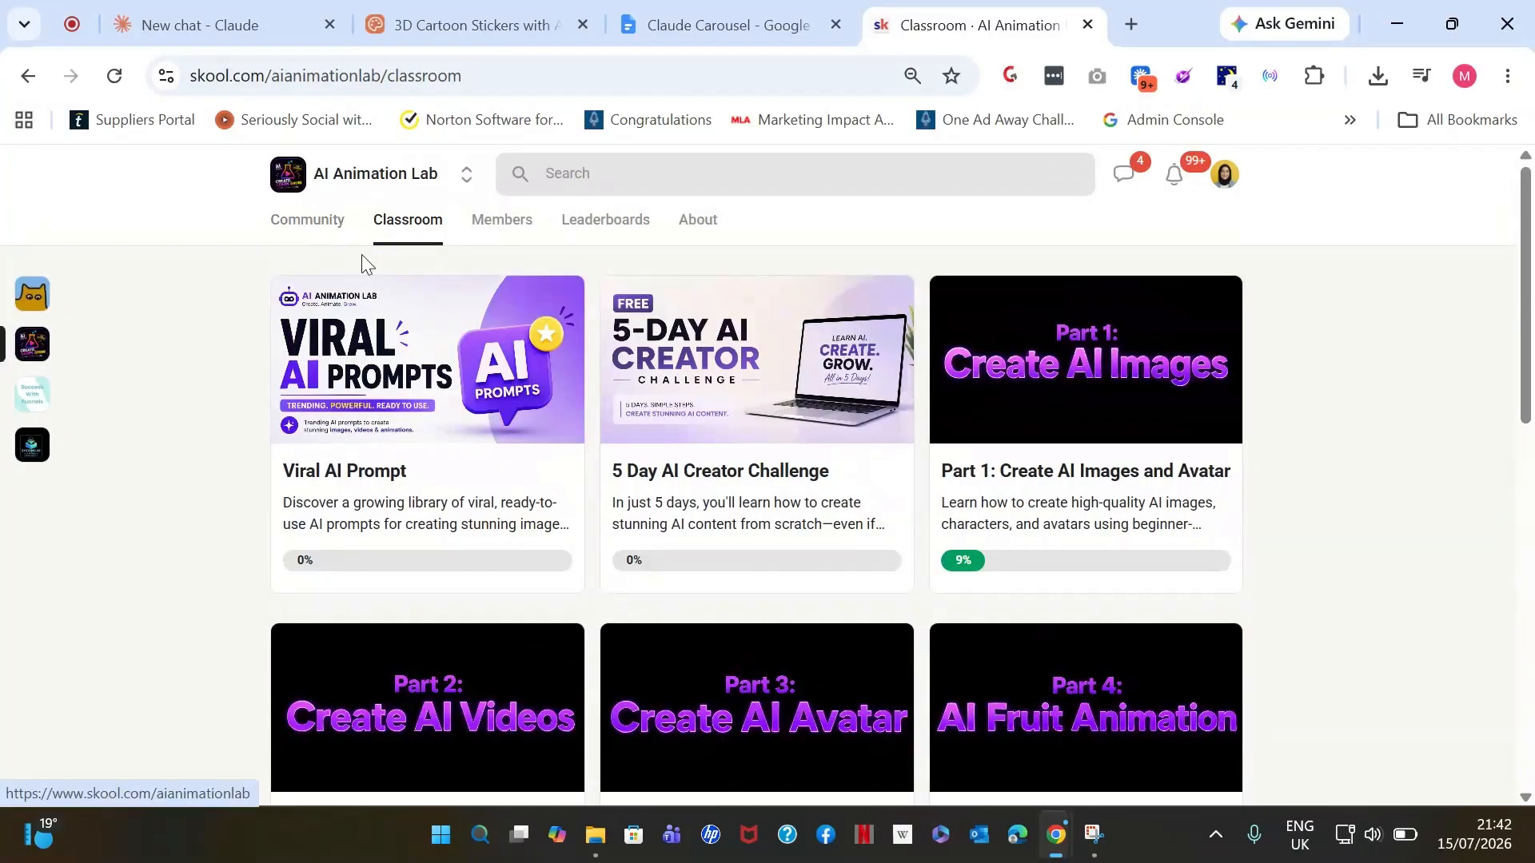
click(320, 238)
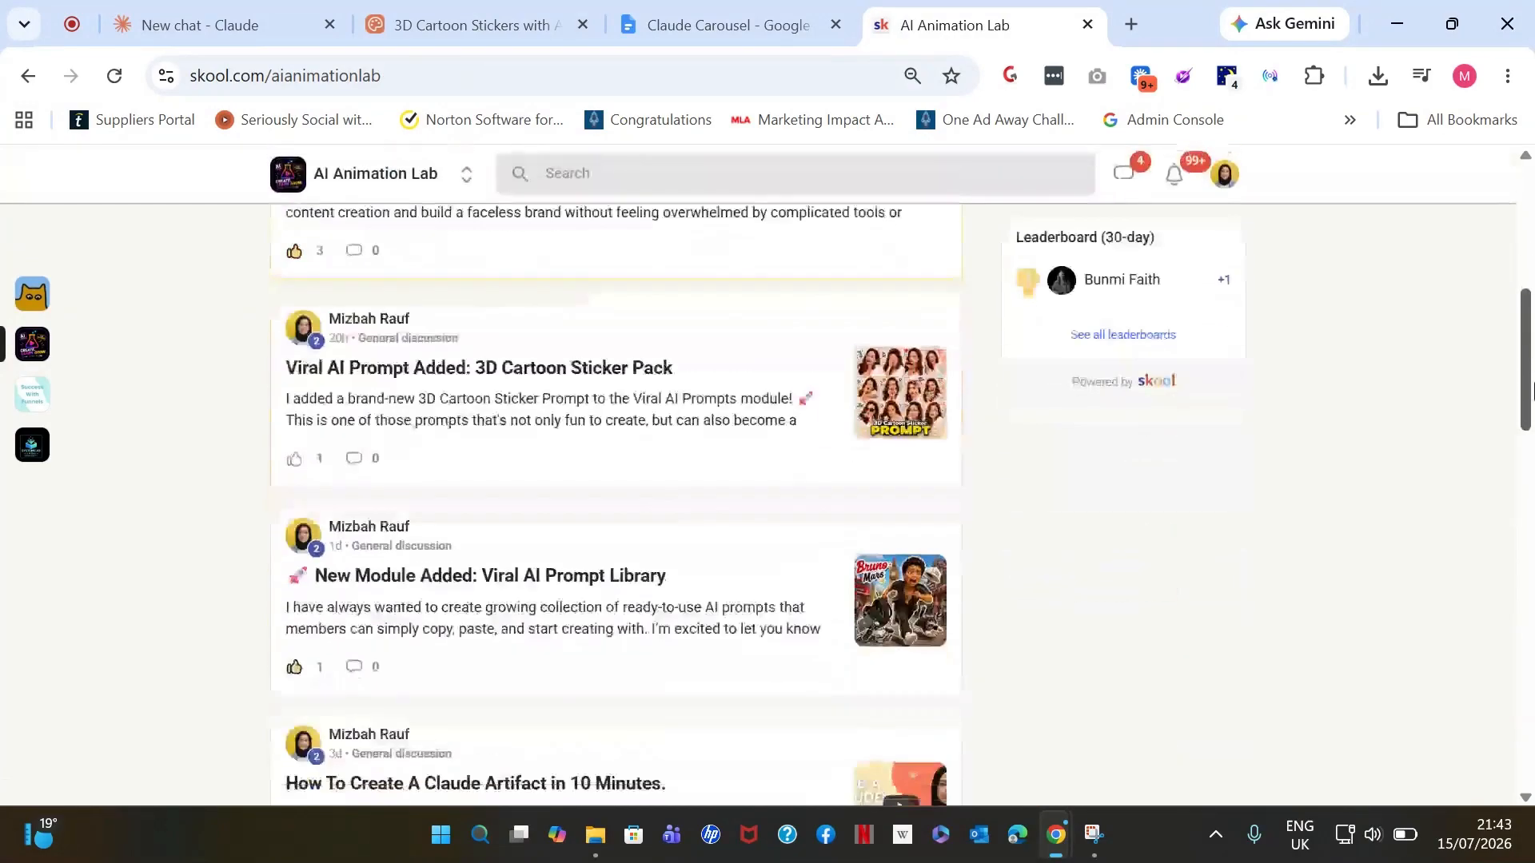